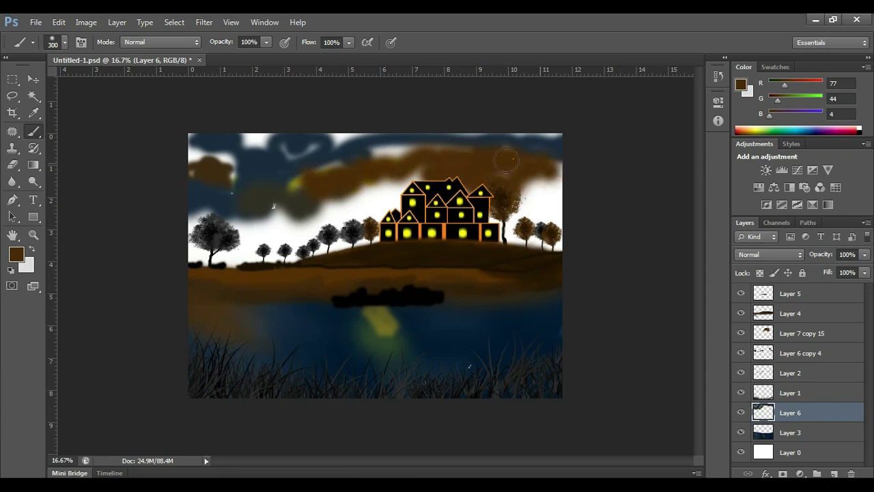
Step: Undo the yellow and brown sky strokes and Alt-drag a copy of the night sky upward
key(ctrl+alt+z)
key(ctrl+alt+z)
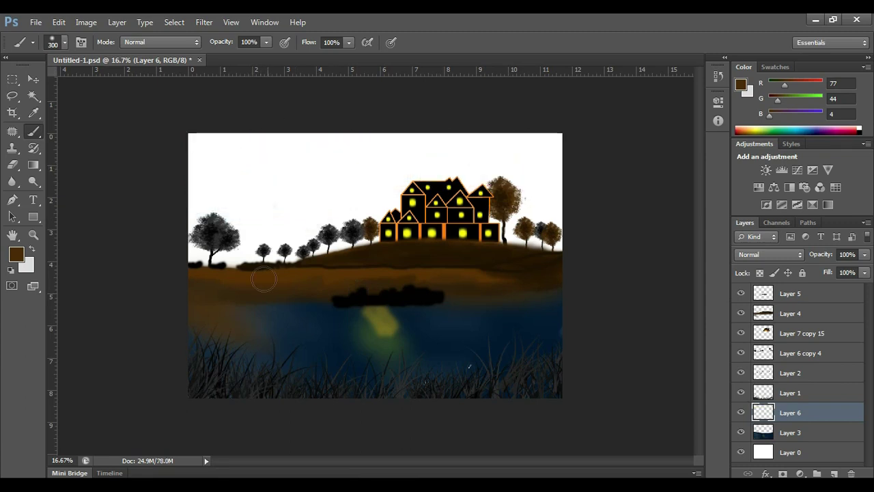
key(v)
drag(353, 335, 355, 164)
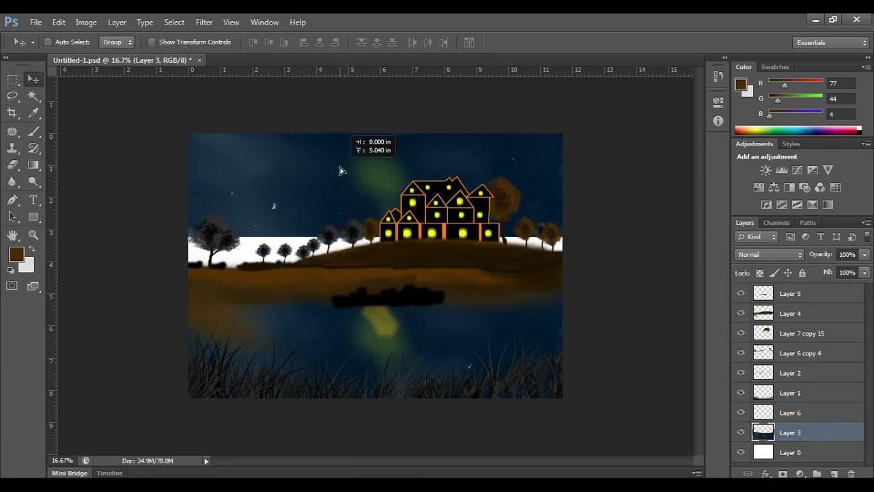
Step: Stretch and reshape the sky copy taller over the white band with Free Transform
key(ctrl+t)
drag(390, 237, 403, 274)
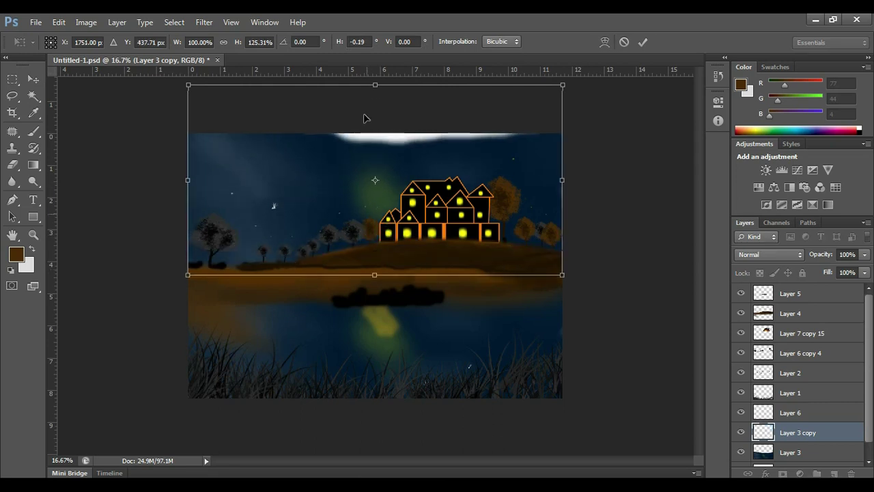
drag(375, 85, 375, 67)
key(ctrl+minus)
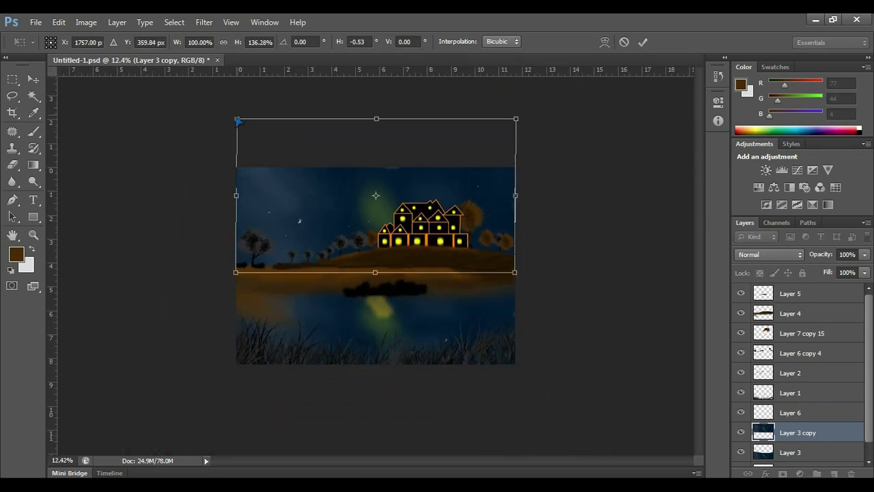
mouse_move(232, 117)
mouse_down()
mouse_move(371, 117)
mouse_move(379, 295)
mouse_up()
key(Return)
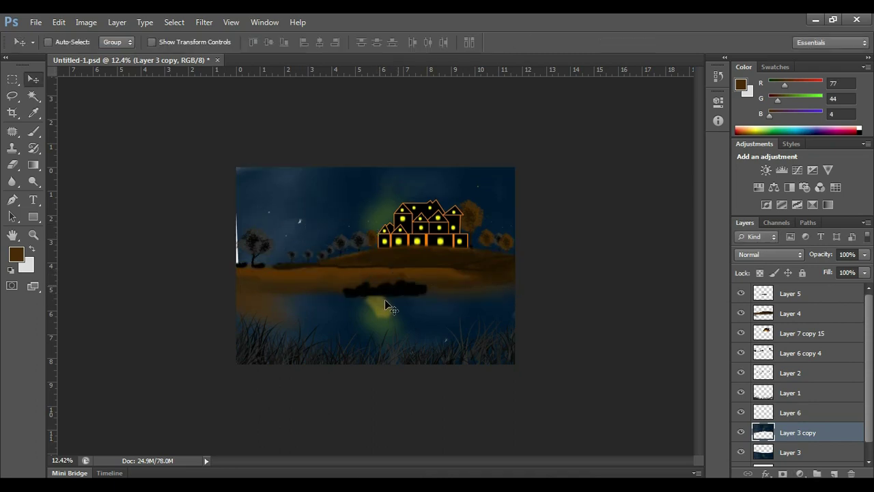
Step: Pull the sky copy further over the white left edge and commit it
key(ctrl+t)
drag(239, 302, 225, 301)
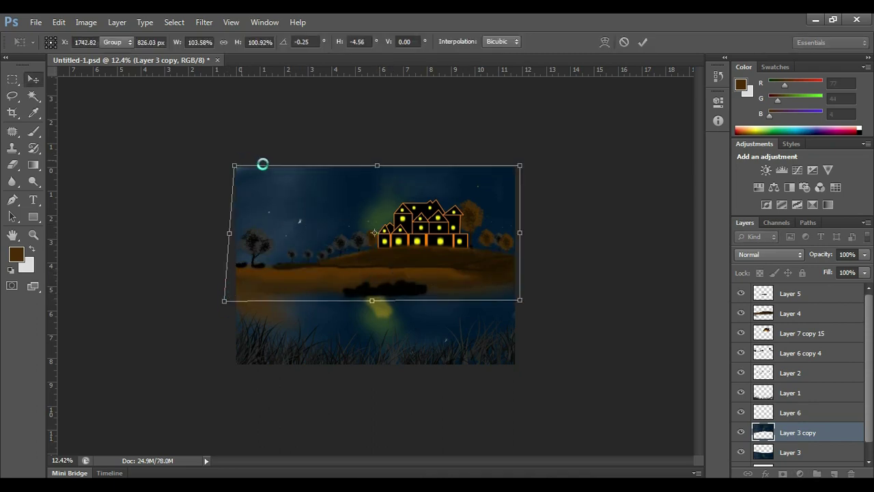
key(Return)
scroll(374, 206, up, 3)
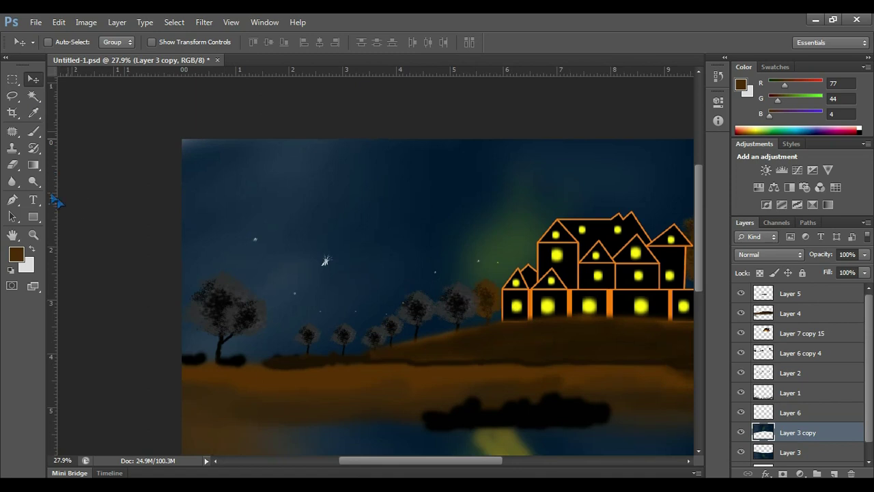
click(33, 131)
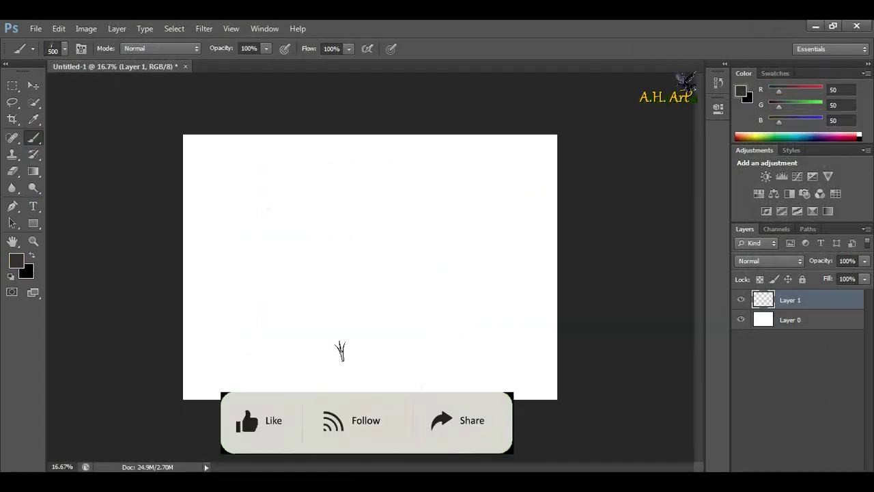
Step: Paint four dense dark grass strokes along the canvas bottom, then add a new empty layer
mouse_move(185, 388)
mouse_down()
mouse_move(557, 372)
mouse_move(525, 369)
mouse_up()
mouse_move(437, 379)
mouse_down()
mouse_move(450, 379)
mouse_move(188, 372)
mouse_move(210, 357)
mouse_up()
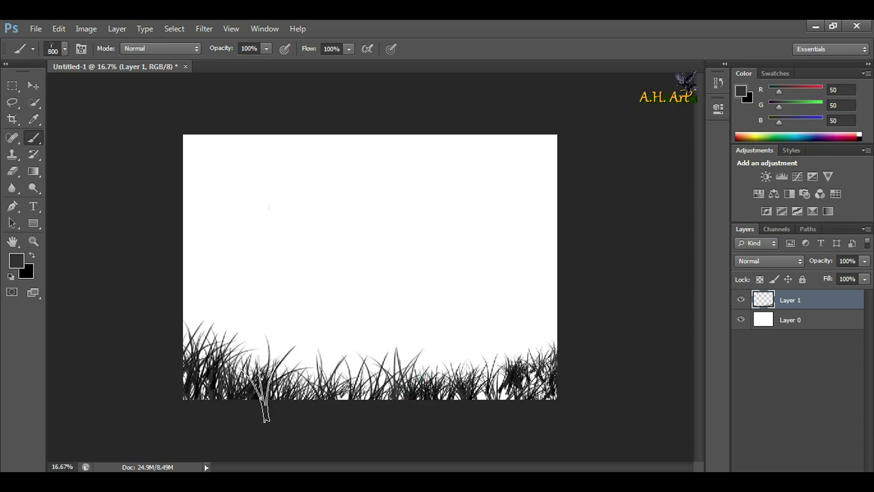
drag(427, 376, 533, 382)
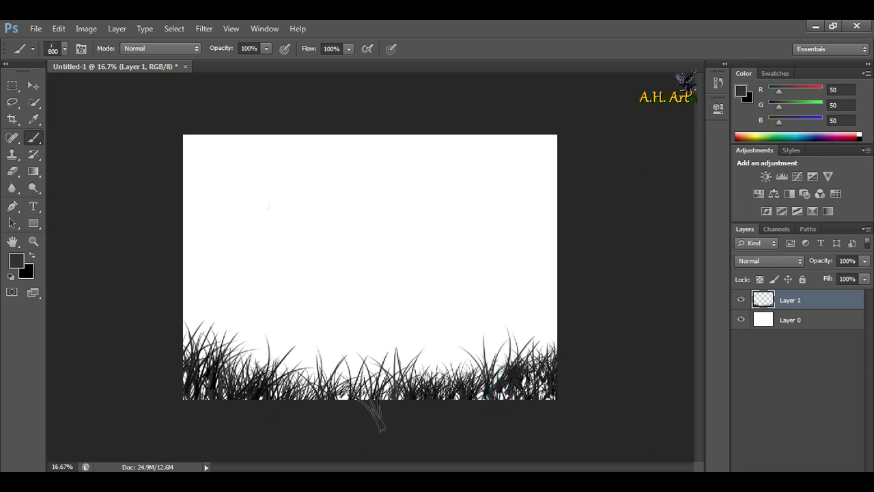
drag(189, 351, 179, 338)
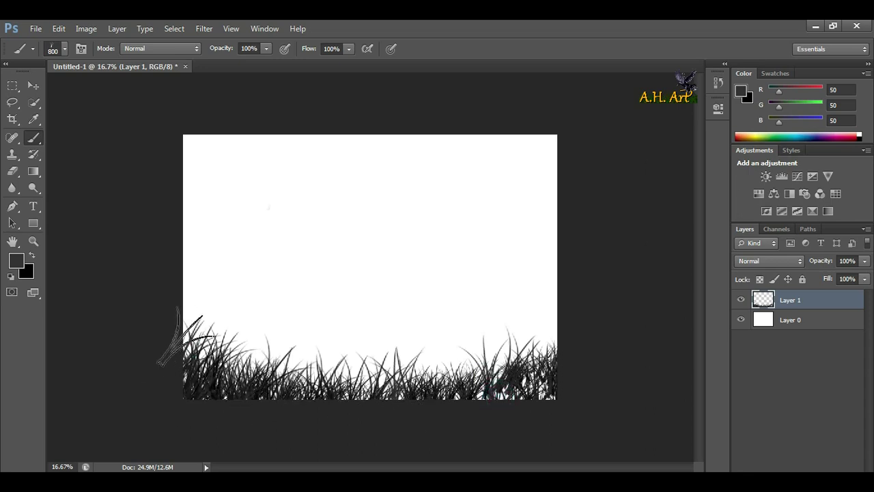
key(ctrl+shift+alt+n)
ctrl+click(387, 322)
Step: Switch to a smaller soft round brush, undoing an accidental dark blob
right_click(382, 302)
scroll(387, 369, up, 3)
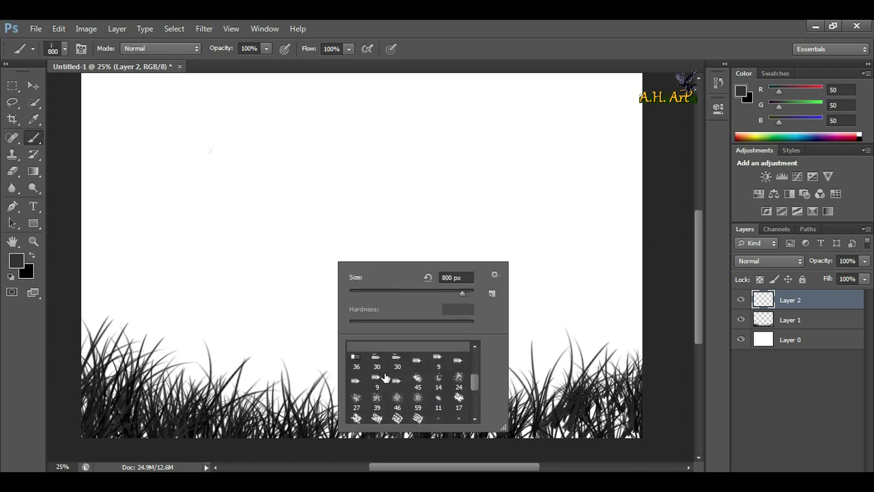
scroll(387, 369, up, 3)
click(437, 351)
drag(222, 252, 260, 253)
key(ctrl+z)
key(bracketleft)
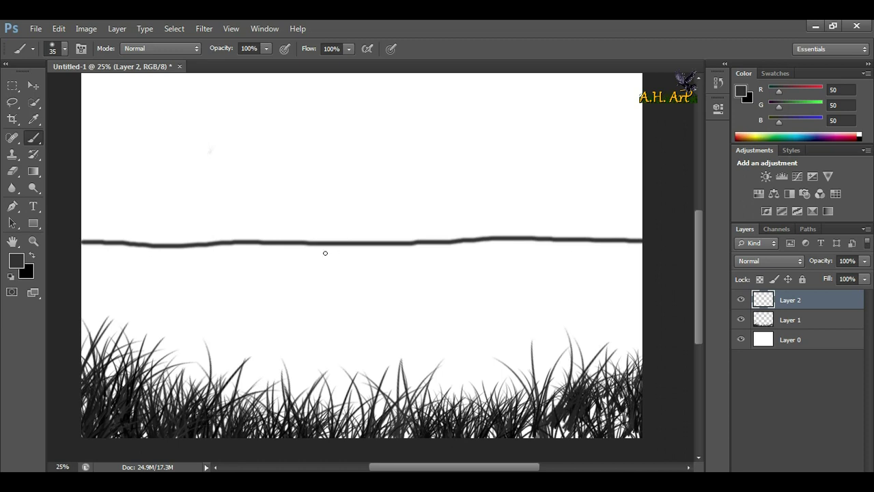
Step: Draw the horizon, lake outline and hill outline, then add a new layer
drag(173, 249, 315, 269)
drag(426, 280, 611, 266)
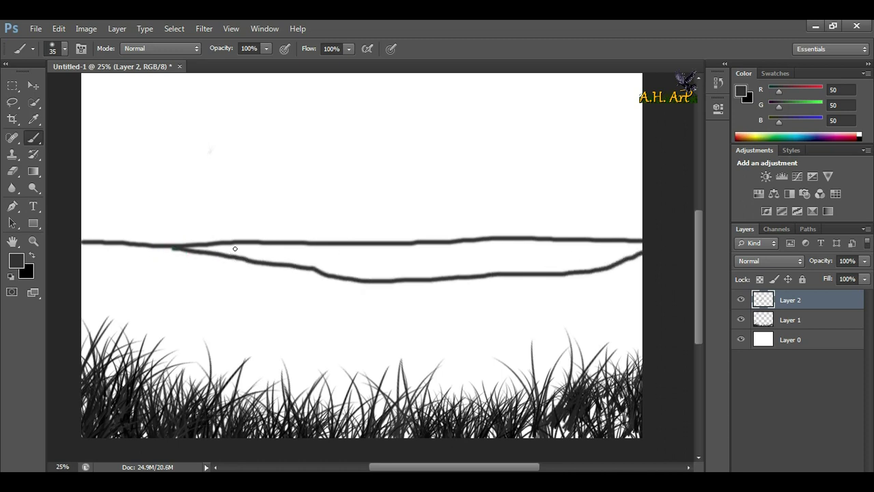
drag(278, 225, 399, 208)
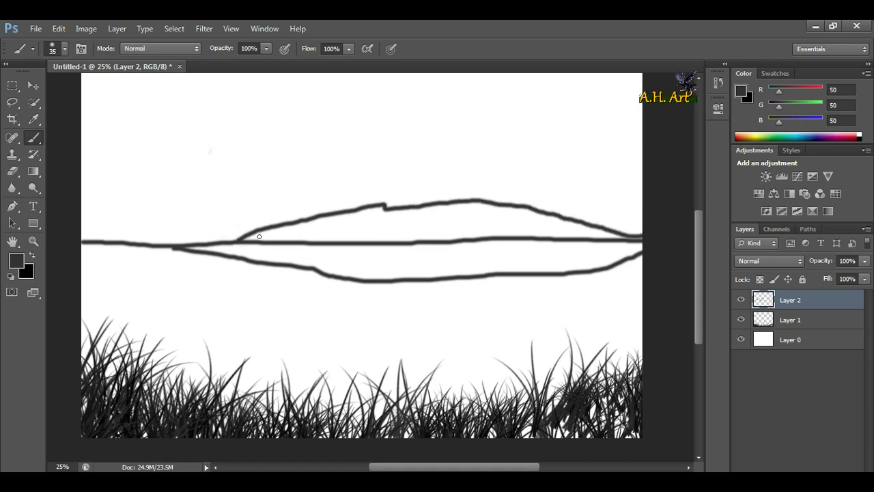
click(826, 466)
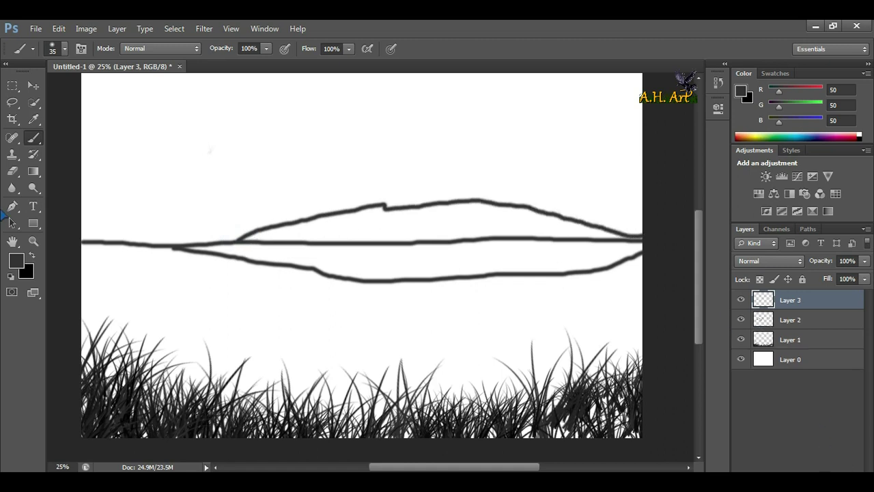
Step: Set the background colour to dark brown and the foreground to dark navy blue
click(28, 273)
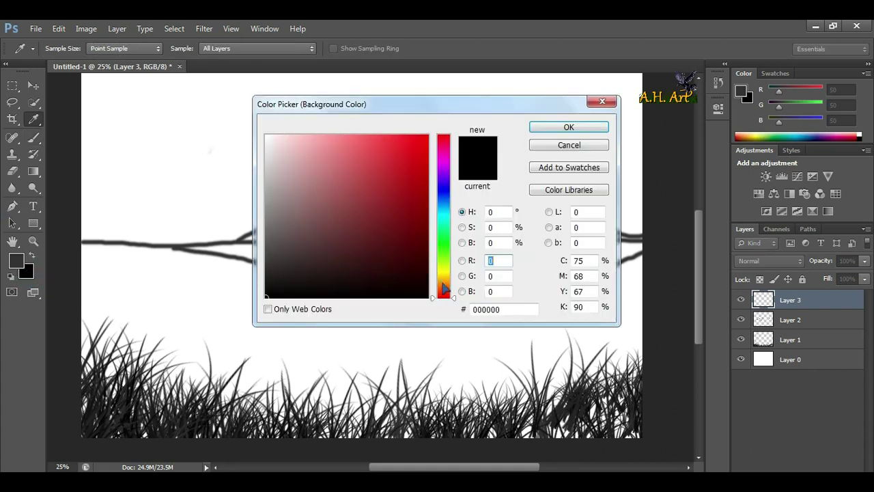
click(444, 284)
click(428, 242)
key(Return)
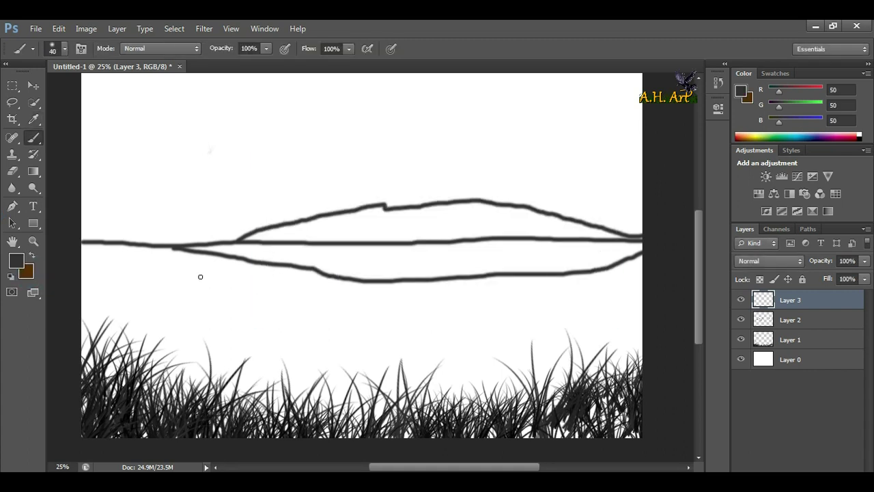
click(34, 257)
click(15, 260)
click(428, 260)
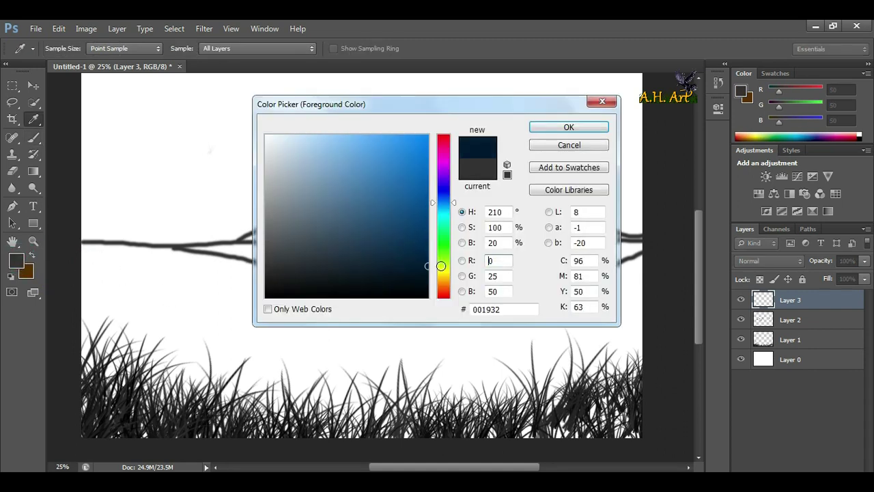
key(Return)
Step: Paint the lower canvas dark navy as water with an enlarged brush
key(bracketright)
key(bracketright)
mouse_move(106, 268)
mouse_down()
mouse_move(264, 282)
mouse_move(642, 254)
mouse_move(617, 297)
mouse_up()
key(bracketright)
key(bracketright)
key(bracketright)
mouse_move(89, 341)
mouse_down()
mouse_move(624, 363)
mouse_move(364, 298)
mouse_move(76, 361)
mouse_move(478, 289)
mouse_move(139, 361)
mouse_up()
key(bracketleft)
key(bracketleft)
key(bracketleft)
click(15, 261)
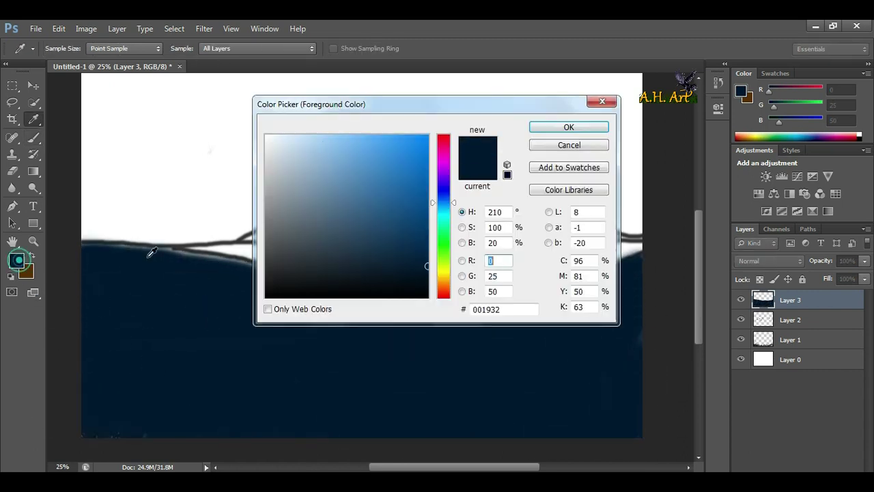
drag(426, 211, 268, 96)
Step: Softly lighten the lower-left water with white at low opacity and 10% flow
click(597, 125)
drag(267, 48, 209, 63)
drag(348, 48, 336, 62)
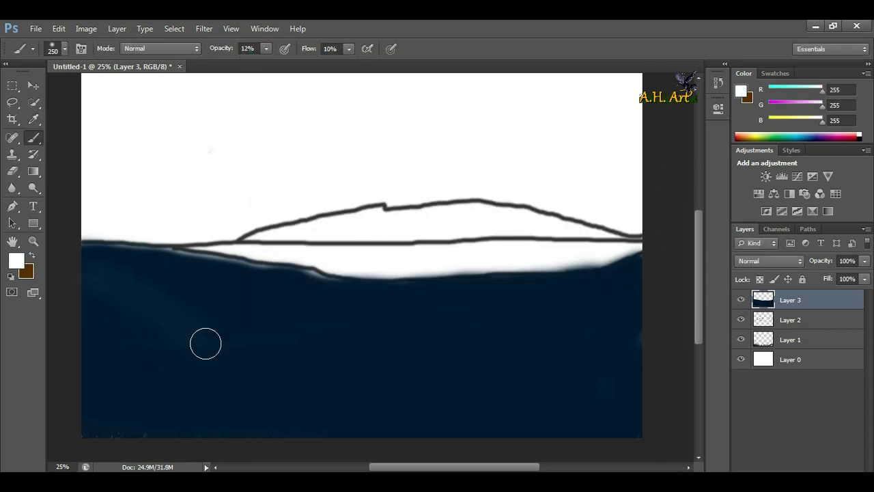
drag(82, 273, 245, 416)
key(bracketleft)
key(bracketleft)
key(bracketleft)
Step: Add a faint yellow-green glow on the water, then restore full opacity and flow
click(15, 260)
click(437, 139)
click(595, 125)
mouse_move(358, 331)
mouse_down()
mouse_move(355, 355)
mouse_move(392, 382)
mouse_up()
key(bracketleft)
key(bracketleft)
key(bracketleft)
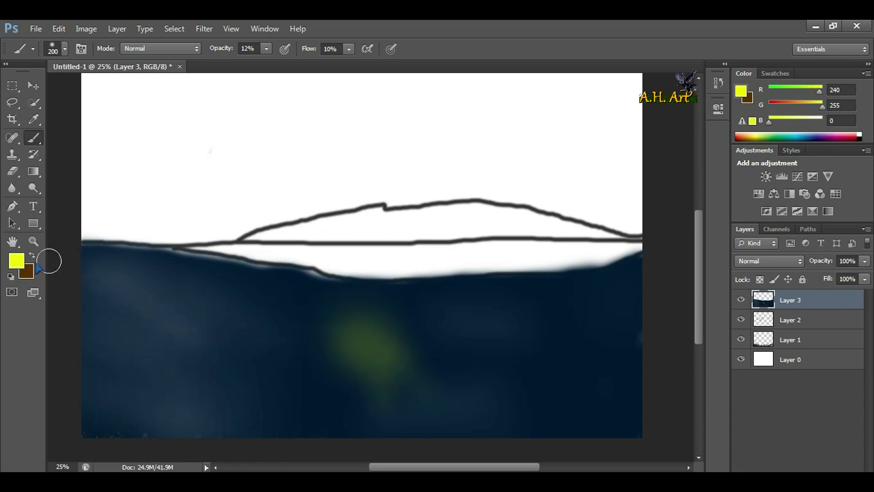
key(x)
drag(348, 48, 413, 62)
drag(266, 49, 737, 422)
Step: On a new layer, paint a brown band along the waterline
key(ctrl+shift+alt+n)
mouse_move(82, 246)
mouse_down()
mouse_move(508, 263)
mouse_move(639, 239)
mouse_up()
key(ctrl+plus)
drag(179, 248, 351, 275)
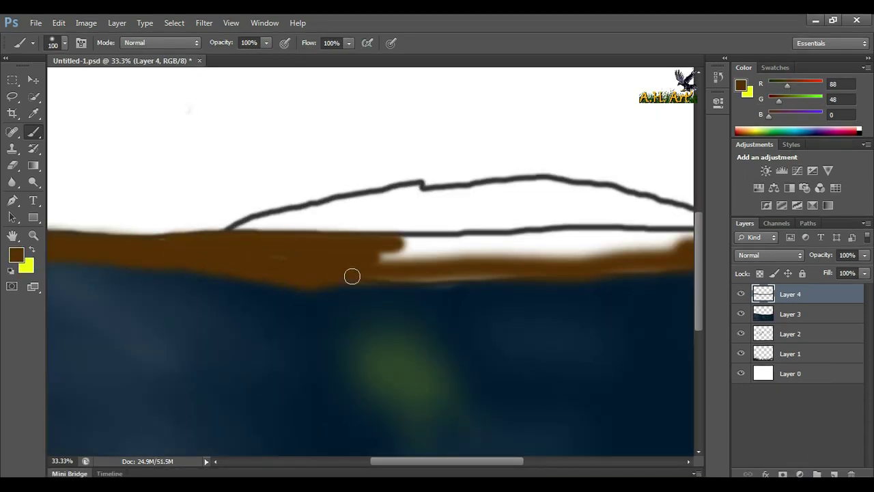
Step: Thicken the brown waterline band and fill the hill above it with brown
scroll(558, 254, right, 5)
key(bracketleft)
key(bracketleft)
drag(184, 271, 174, 267)
drag(444, 259, 257, 254)
scroll(307, 273, left, 5)
mouse_move(423, 249)
mouse_down()
mouse_move(599, 244)
mouse_move(466, 213)
mouse_move(498, 242)
mouse_up()
scroll(545, 244, left, 3)
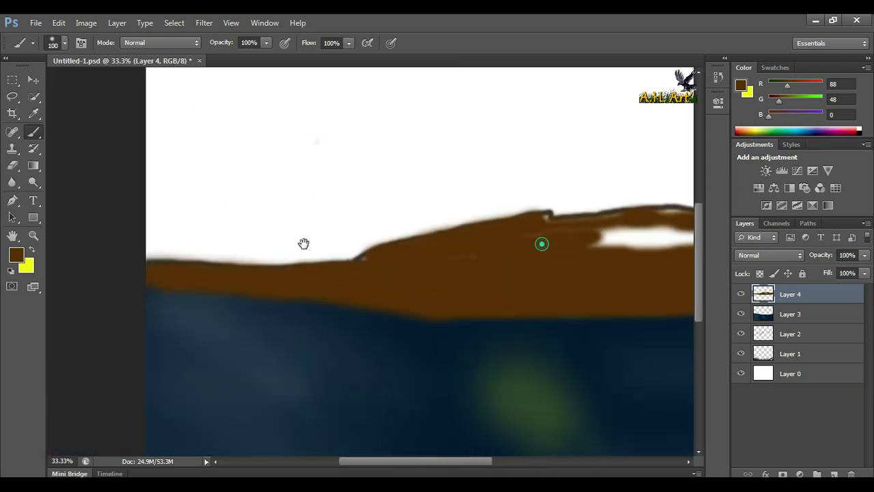
scroll(378, 211, right, 3)
mouse_move(378, 211)
mouse_down()
mouse_move(457, 253)
mouse_move(599, 226)
mouse_up()
Step: Blend the hill's lower edge softly into the water at 42% opacity and 37% flow
key(4)
key(2)
key(shift+3)
key(shift+7)
key(bracketright)
key(bracketright)
key(bracketright)
key(bracketleft)
key(bracketleft)
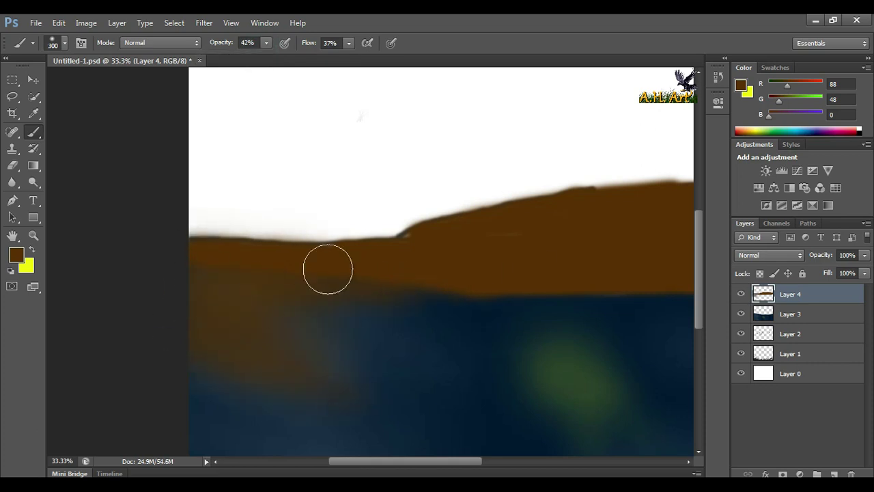
drag(403, 295, 256, 307)
drag(409, 294, 542, 280)
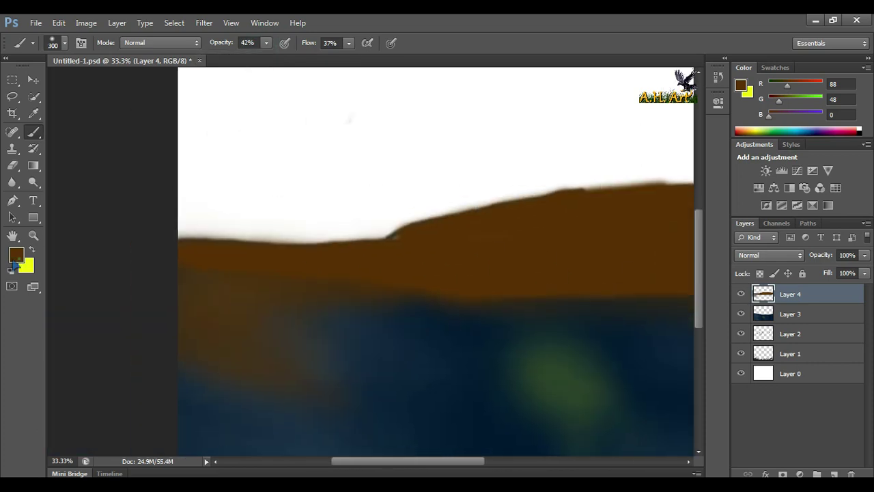
Step: Set up a smaller black brush at full opacity and flow
right_click(196, 225)
click(266, 42)
key(0)
key(shift+0)
key(bracketleft)
key(bracketleft)
key(bracketleft)
scroll(185, 234, up, 5)
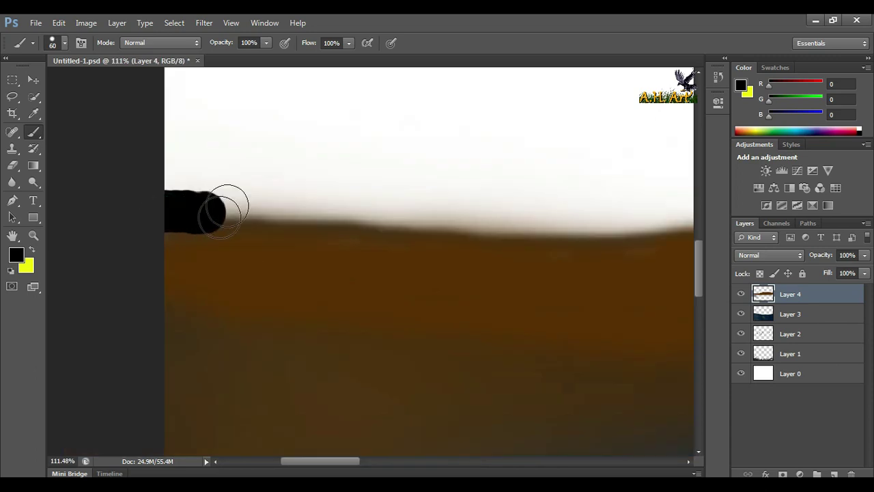
Step: Paint a black silhouette along the left horizon
click(179, 210)
mouse_move(190, 213)
mouse_down()
mouse_move(251, 217)
mouse_move(263, 208)
mouse_up()
scroll(342, 228, right, 1)
drag(341, 229, 374, 225)
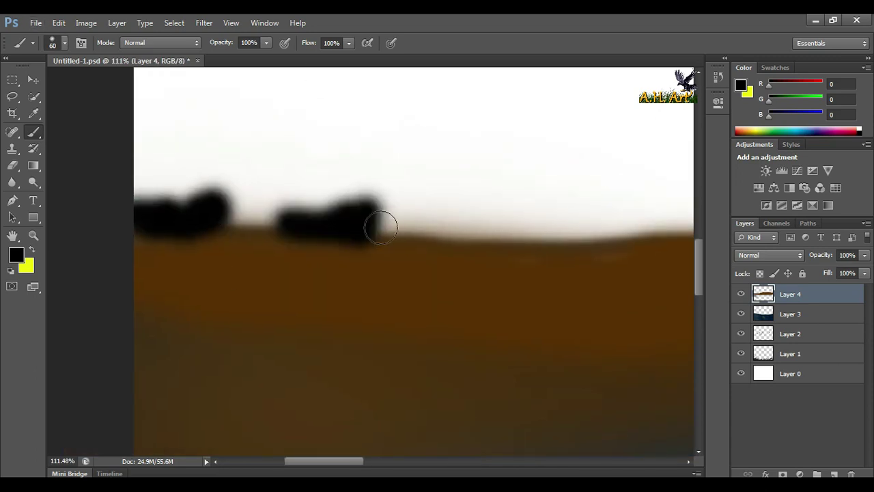
scroll(410, 233, right, 1)
mouse_move(451, 235)
mouse_down()
mouse_move(499, 234)
mouse_move(544, 217)
mouse_move(553, 236)
mouse_up()
scroll(491, 239, right, 1)
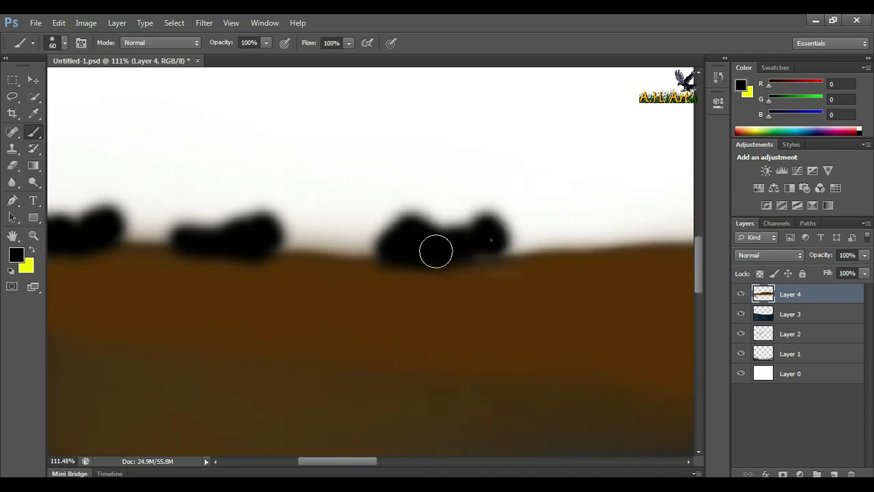
Step: Extend the treeline along the horizon with dark browns sampled from the painting
alt+click(445, 260)
mouse_move(471, 239)
mouse_down()
mouse_move(588, 238)
mouse_move(560, 232)
mouse_up()
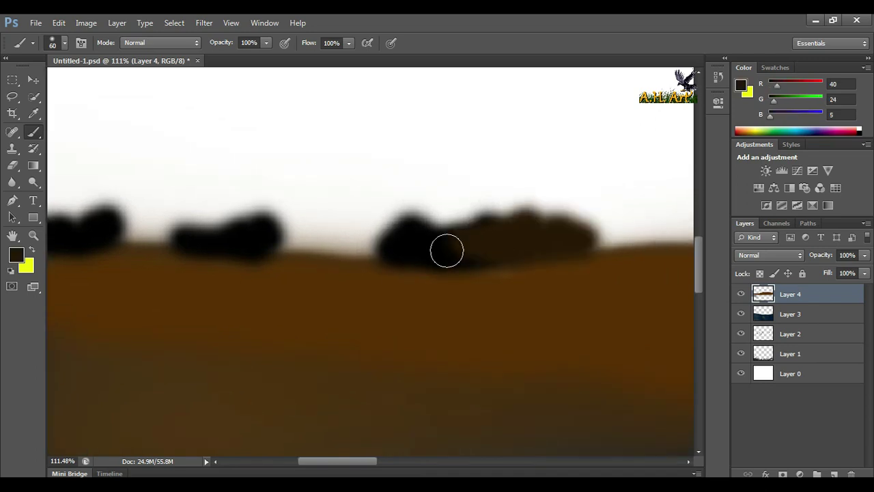
drag(435, 238, 581, 236)
scroll(344, 252, right, 1)
alt+click(462, 243)
drag(504, 249, 579, 228)
Step: Draw a long dark line across the brown hill to the right
scroll(453, 296, down, 3)
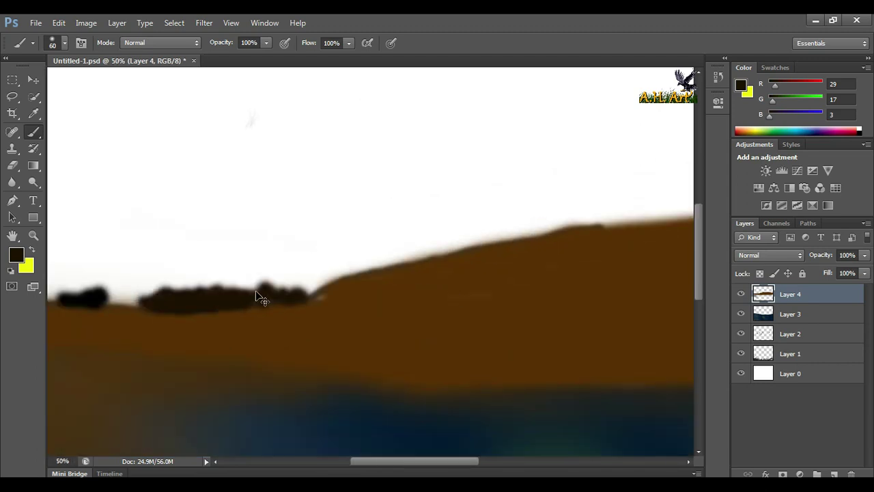
scroll(261, 299, down, 3)
scroll(406, 289, up, 4)
scroll(254, 289, up, 2)
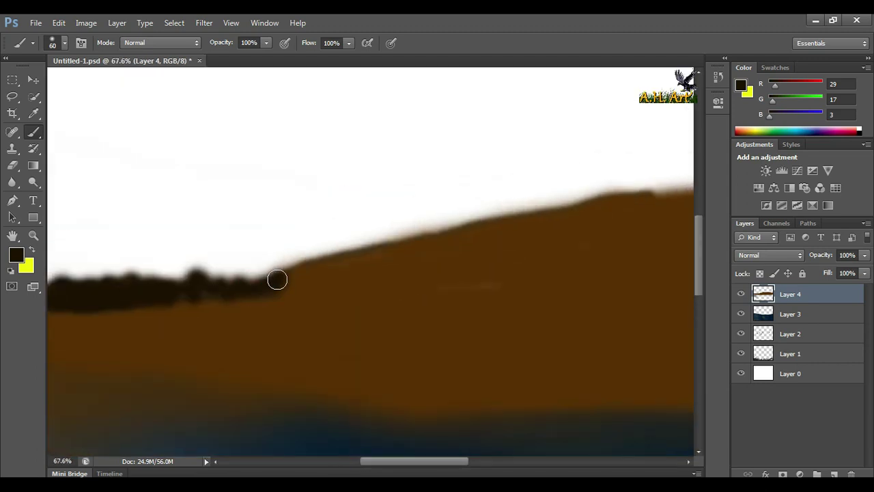
scroll(318, 308, down, 2)
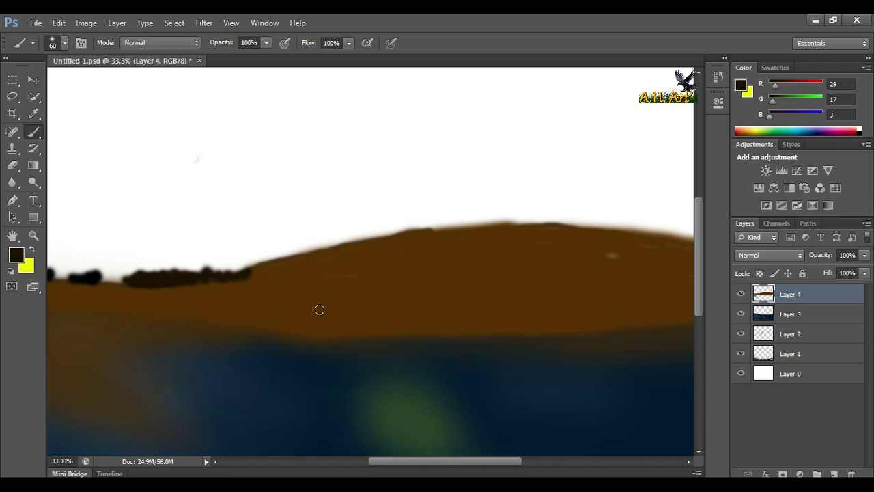
scroll(390, 303, right, 2)
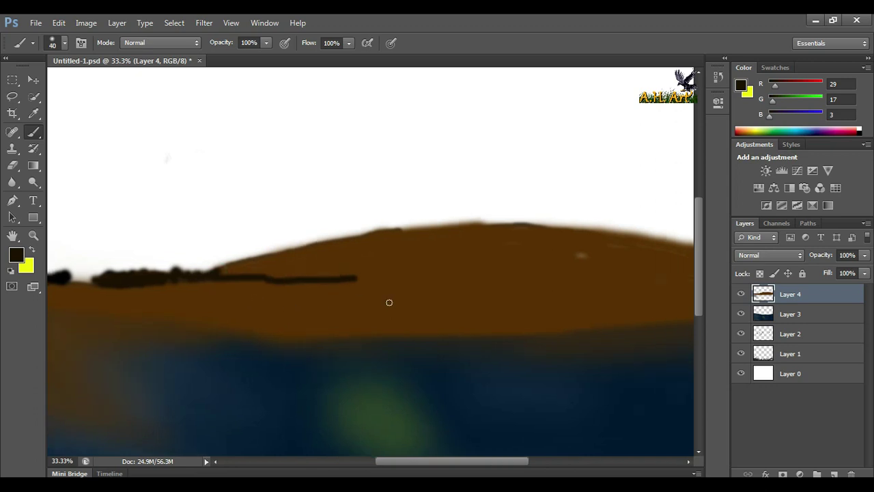
scroll(242, 279, right, 5)
mouse_move(401, 277)
mouse_down()
mouse_move(563, 287)
mouse_move(646, 257)
mouse_up()
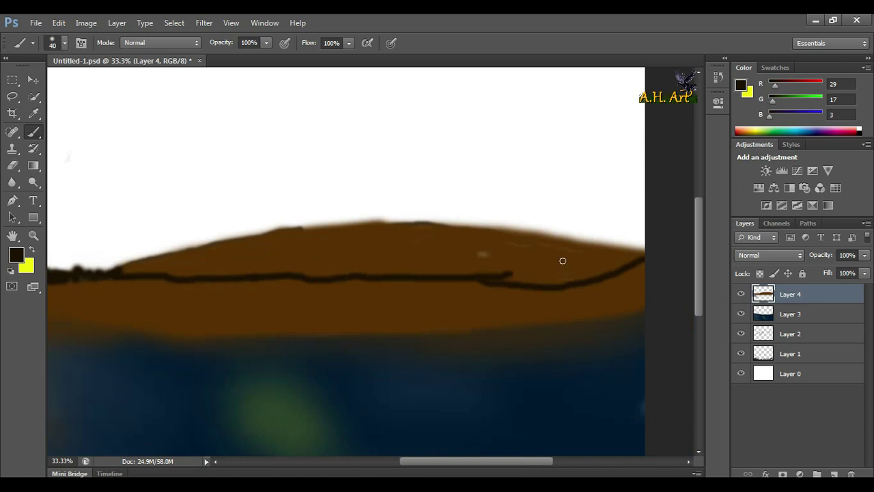
Step: Resample the hill brown and near-black colours, and reduce brush flow to about 56%
alt+click(457, 253)
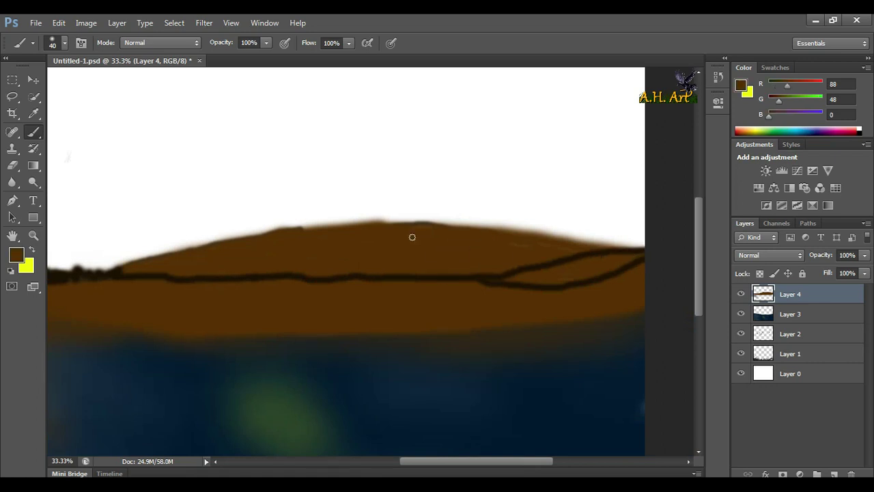
drag(252, 260, 281, 262)
alt+click(95, 268)
drag(348, 42, 318, 62)
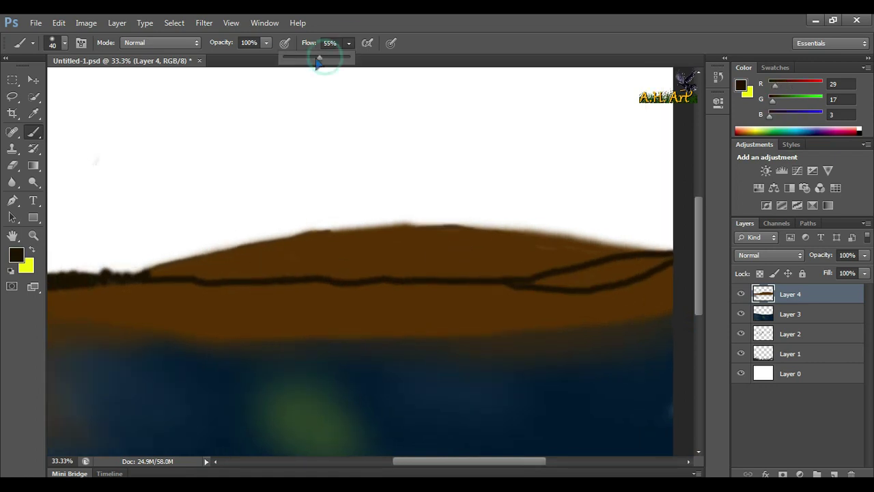
Step: Shade the hill over the dark lines in darker brown at 48% opacity, 100 px
drag(266, 43, 232, 60)
key(bracketright)
key(bracketright)
key(bracketright)
drag(216, 258, 157, 268)
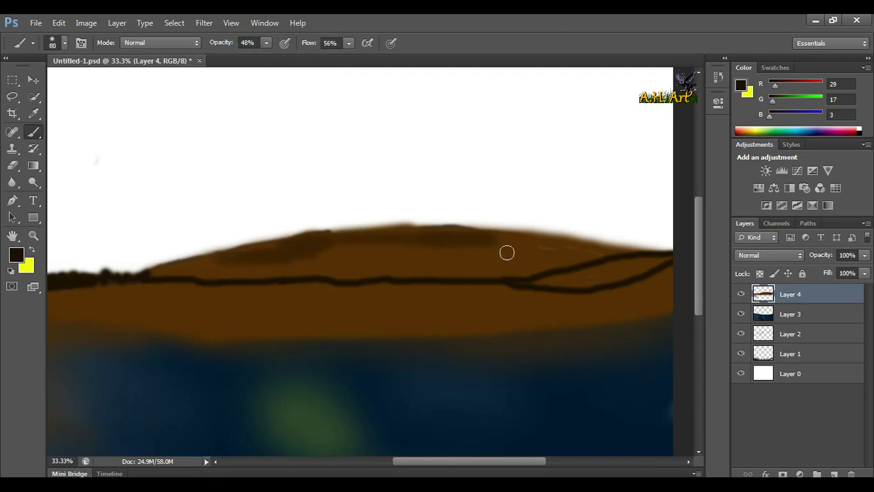
mouse_move(220, 271)
mouse_down()
mouse_move(495, 263)
mouse_move(170, 274)
mouse_up()
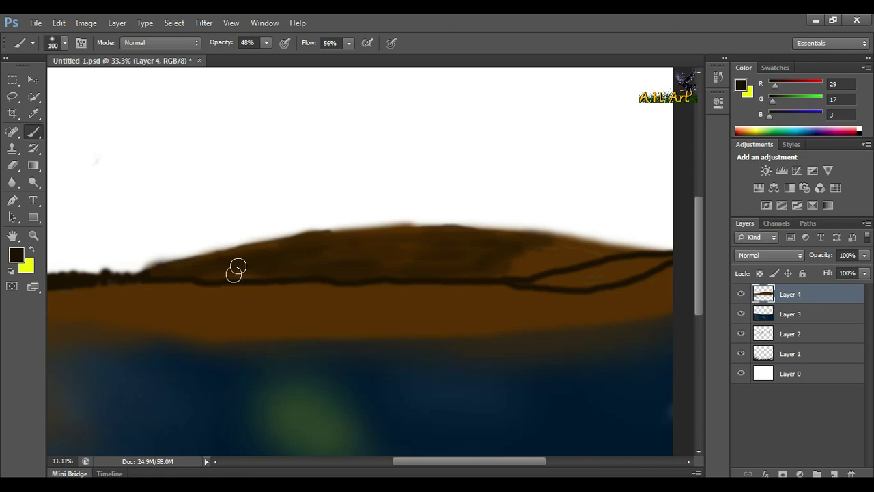
drag(386, 266, 526, 259)
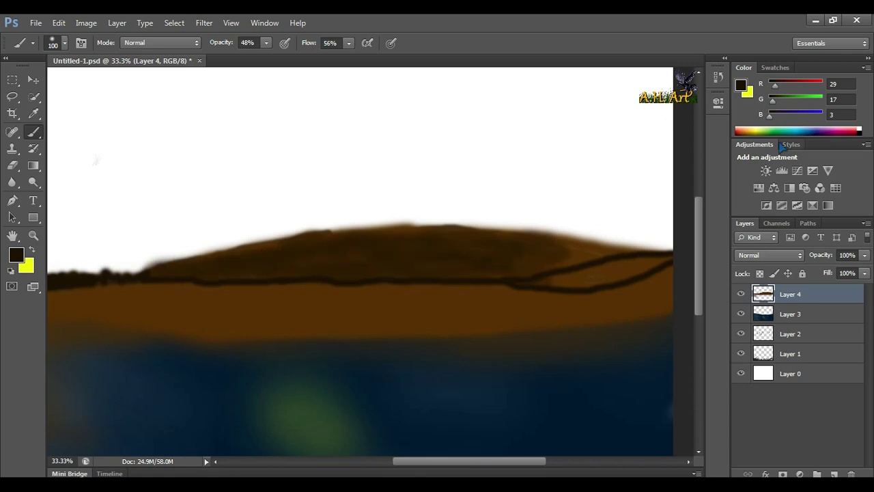
mouse_move(524, 294)
mouse_down()
mouse_move(605, 289)
mouse_move(538, 285)
mouse_up()
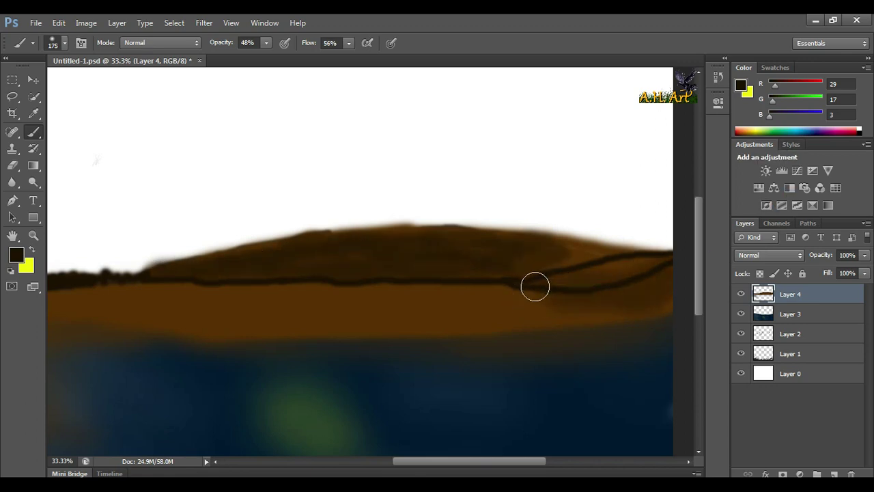
drag(602, 248, 560, 246)
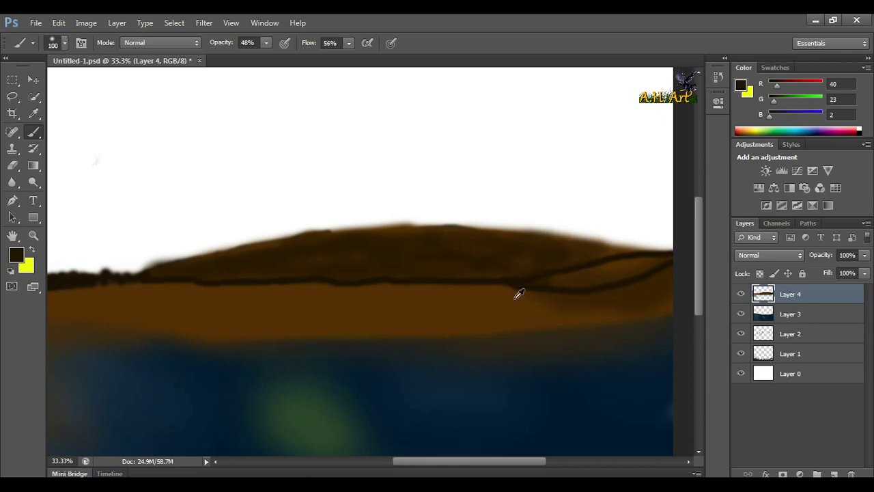
drag(539, 345, 566, 316)
Step: Darken the hill-water boundary and ridge top with a 125 px brush, undoing one stray stroke
drag(47, 318, 525, 297)
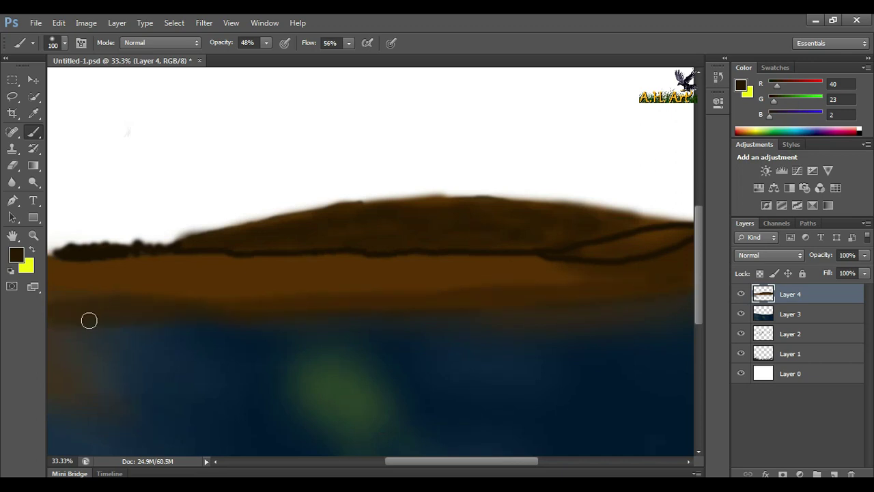
drag(374, 332, 325, 329)
mouse_move(277, 300)
mouse_down()
mouse_move(339, 296)
mouse_move(332, 297)
mouse_up()
drag(506, 298, 602, 267)
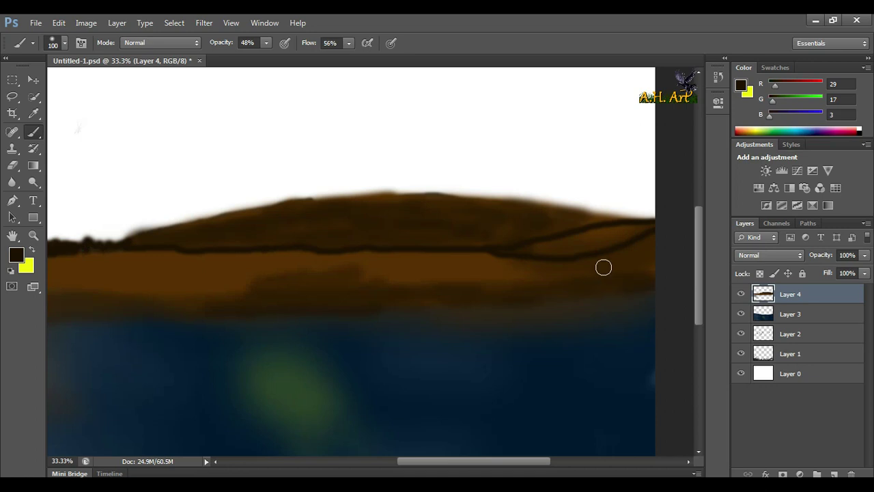
key(ctrl+z)
key(bracketright)
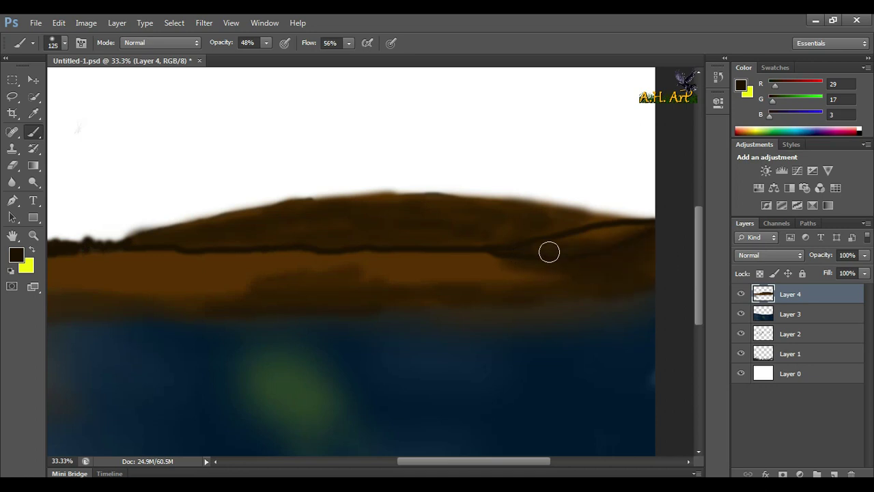
drag(576, 253, 635, 237)
mouse_move(539, 234)
mouse_down()
mouse_move(494, 225)
mouse_move(254, 220)
mouse_up()
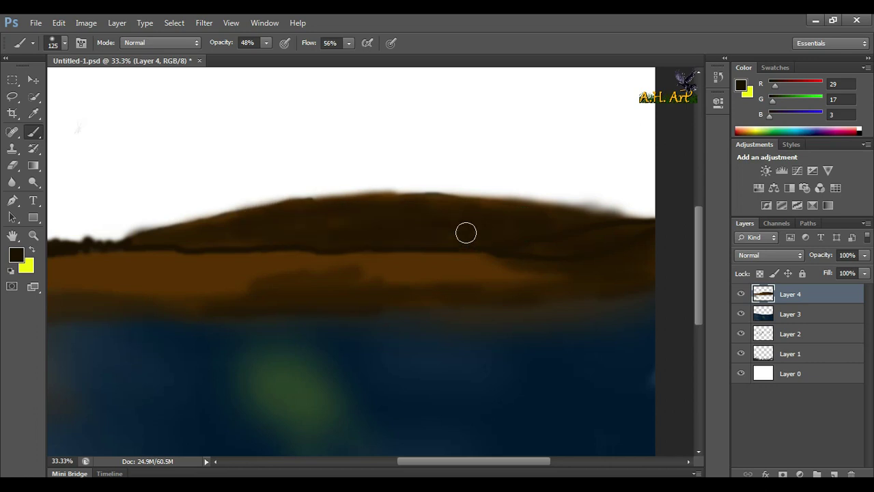
Step: Add warmer mid-brown strokes sampled from the hill, then view the whole landscape
scroll(385, 259, left, 3)
alt+click(310, 281)
alt+click(201, 305)
mouse_move(337, 283)
mouse_down()
mouse_move(422, 278)
mouse_move(396, 282)
mouse_up()
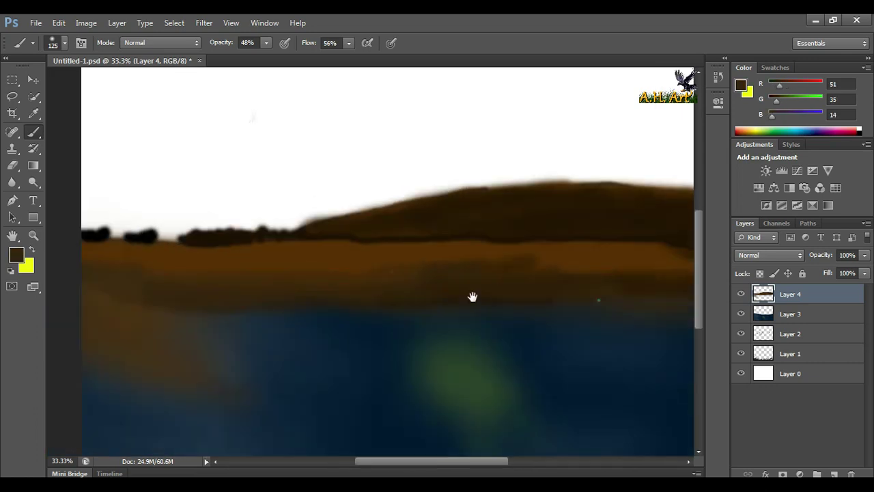
scroll(473, 296, right, 3)
key(ctrl+minus)
key(ctrl+minus)
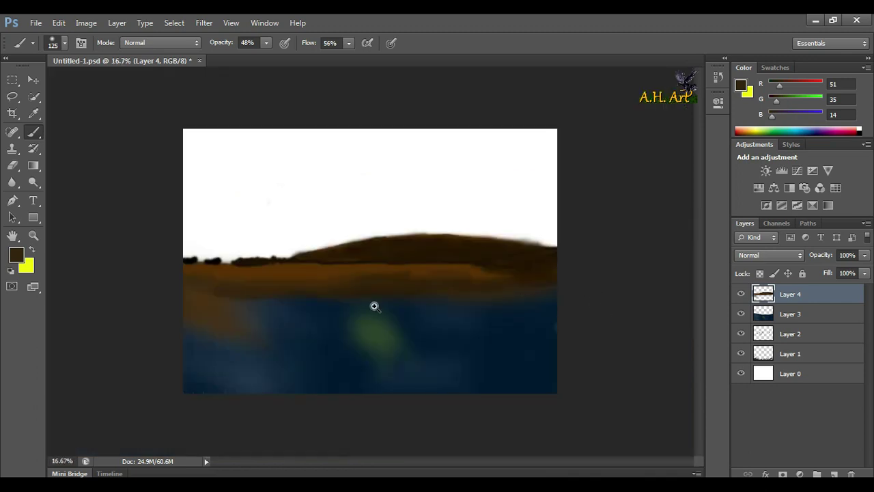
Step: Move Layer 3 below Layer 1 so the grass shows over the lake
ctrl+click(374, 307)
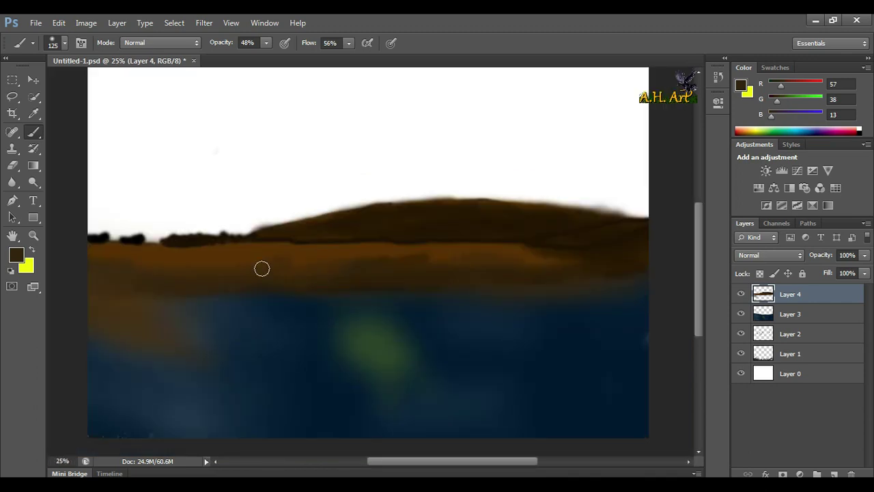
scroll(326, 308, down, 5)
mouse_move(790, 313)
mouse_down()
mouse_move(778, 362)
mouse_move(792, 349)
mouse_up()
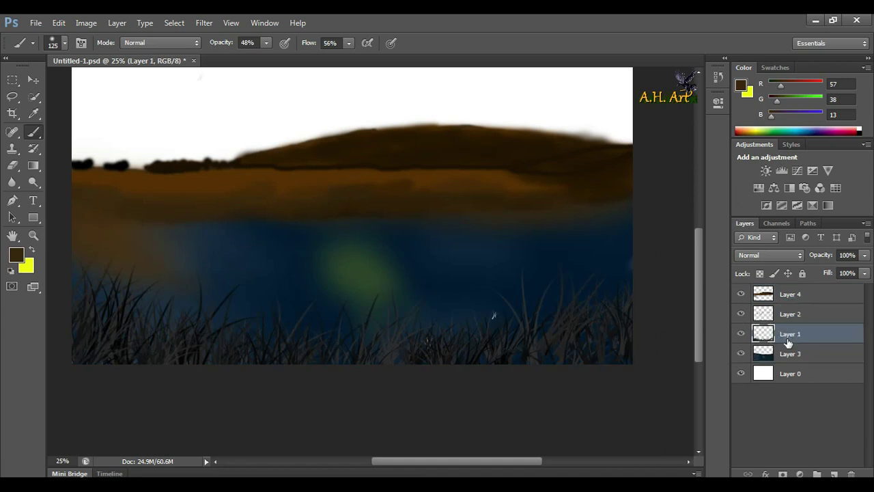
click(32, 80)
ctrl+click(241, 189)
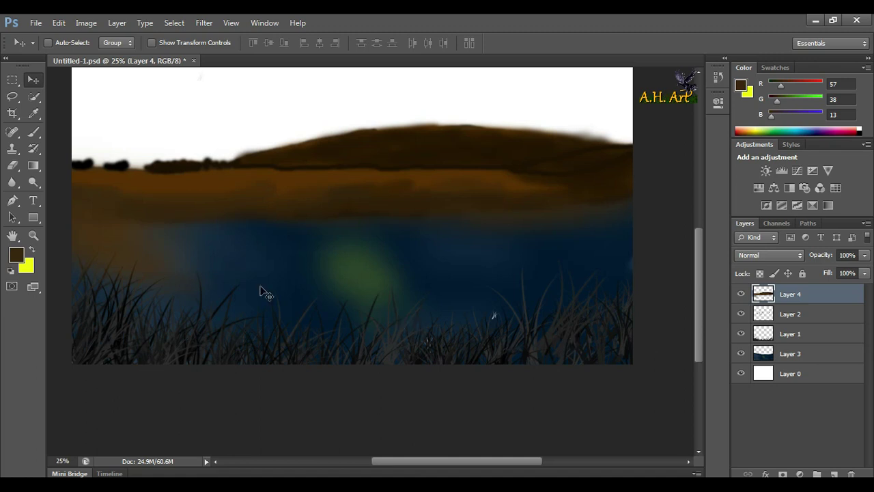
Step: Paint a yellow glow on the water, then set an orange-yellow foreground on Layer 1
click(32, 249)
click(32, 132)
mouse_move(363, 261)
mouse_down()
mouse_move(334, 245)
mouse_move(362, 242)
mouse_up()
click(16, 255)
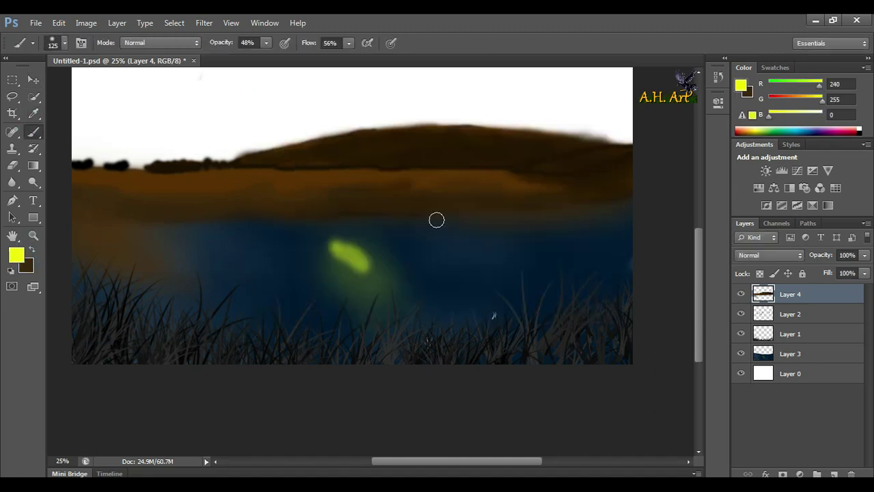
click(569, 139)
click(790, 333)
click(17, 255)
drag(443, 263, 444, 273)
key(Return)
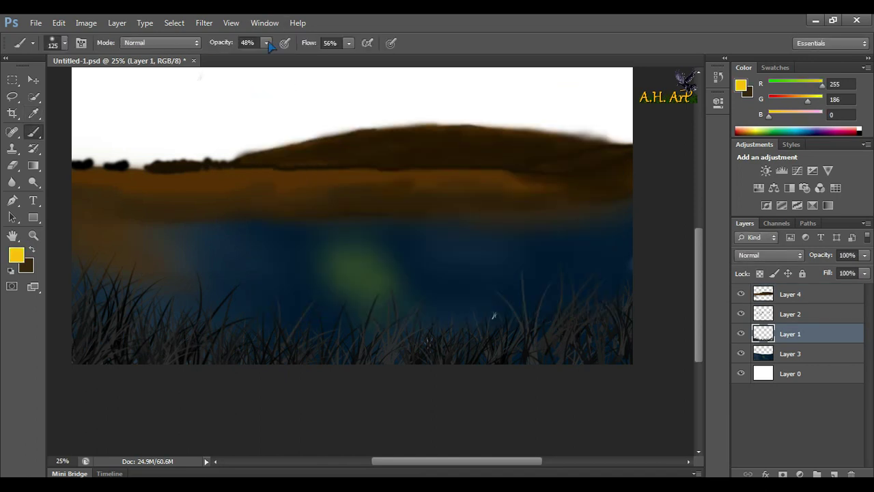
Step: Paint a soft orange-yellow reflection on the water at 37% opacity and 40% flow
drag(349, 42, 341, 55)
drag(267, 42, 256, 54)
drag(339, 226, 365, 254)
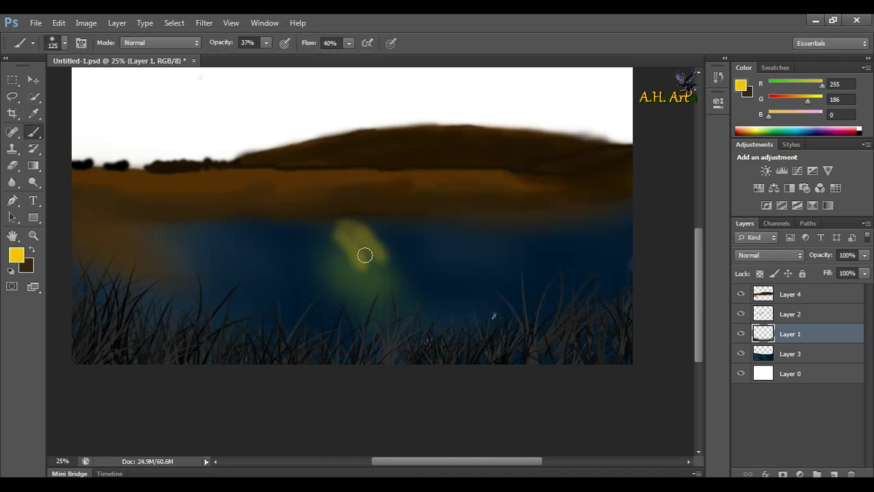
Step: Sample near-black, restore 100% opacity and flow, and paint black on new Layer 5
alt+click(104, 164)
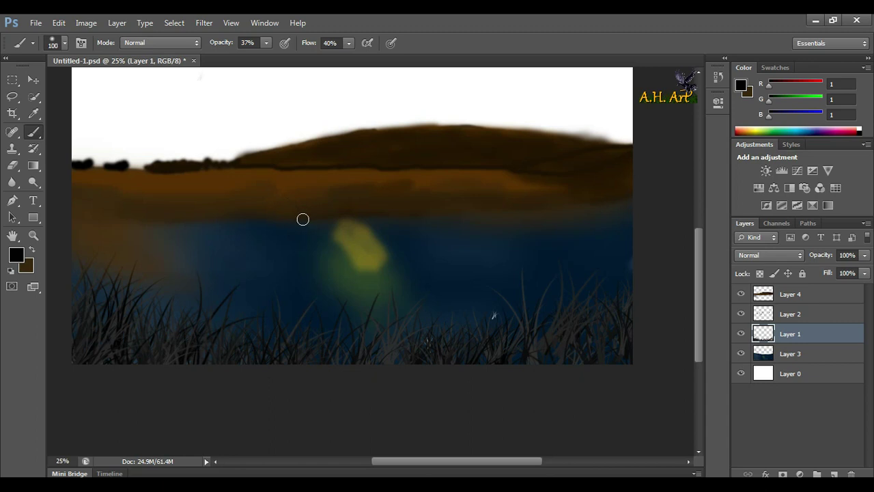
drag(348, 42, 383, 55)
drag(266, 42, 300, 55)
key(ctrl+shift+alt+n)
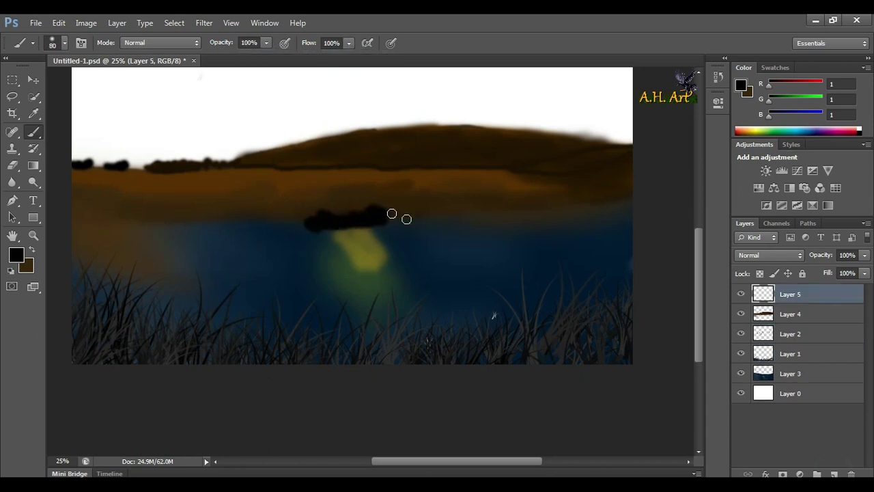
drag(418, 212, 405, 222)
Step: Undo the stray stroke and paint a dark silhouette stretching across the water
key(ctrl+z)
scroll(318, 205, up, 3)
mouse_move(313, 256)
mouse_down()
mouse_move(472, 225)
mouse_move(542, 248)
mouse_up()
mouse_move(587, 220)
mouse_down()
mouse_move(396, 247)
mouse_move(394, 236)
mouse_move(560, 252)
mouse_move(425, 243)
mouse_move(542, 226)
mouse_move(355, 198)
mouse_up()
drag(153, 206, 139, 246)
Step: Duplicate the orange-framed panel to the right, widen it, and shift it further right
scroll(143, 250, down, 5)
scroll(318, 386, down, 1)
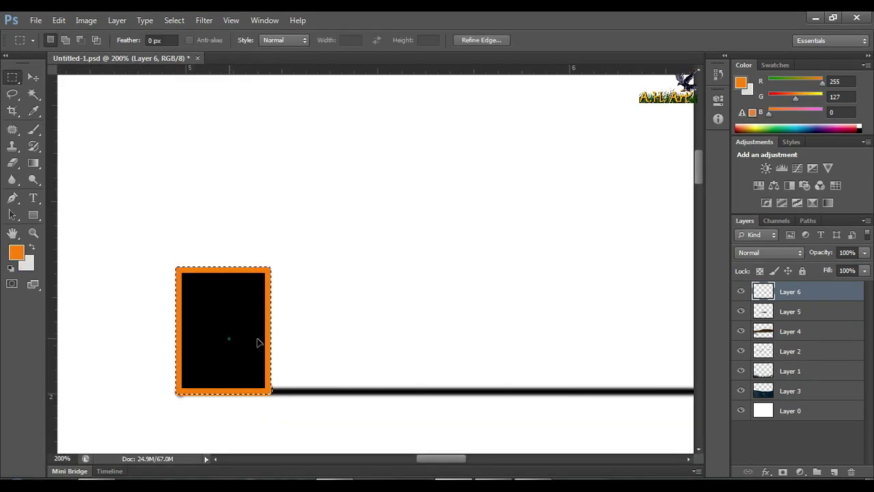
mouse_move(260, 341)
mouse_down()
mouse_move(332, 345)
mouse_move(405, 329)
mouse_up()
key(ctrl+t)
key(Return)
drag(389, 279, 473, 282)
Step: Alt-drag another framed panel copy to the right and widen it with Free Transform
scroll(417, 279, right, 1)
key(alt)
drag(441, 273, 569, 273)
scroll(569, 273, right, 3)
key(ctrl+t)
drag(503, 297, 581, 307)
key(Return)
Step: Add and resize one more framed panel copy at the end of the row
scroll(525, 311, right, 1)
mouse_move(332, 280)
mouse_down()
mouse_move(562, 287)
mouse_move(460, 313)
mouse_up()
scroll(464, 318, right, 4)
key(ctrl+t)
drag(353, 308, 532, 303)
key(b)
click(285, 181)
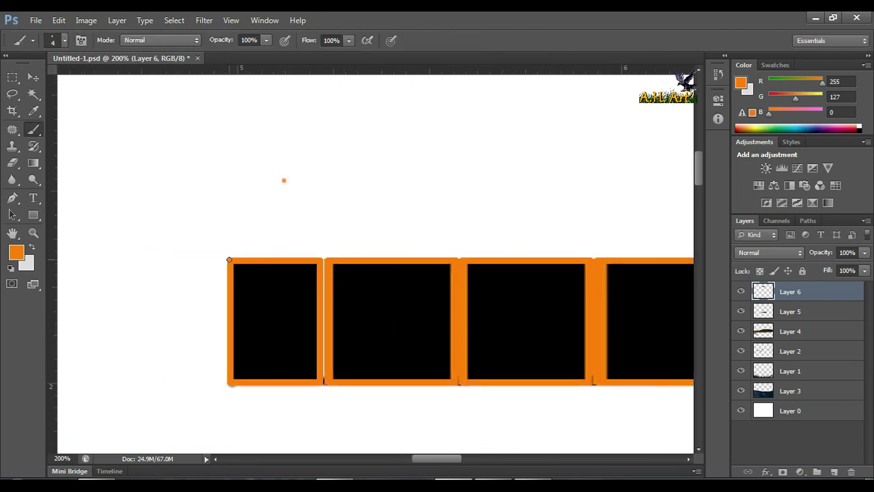
Step: Draw straight orange lines for the first two peaked roofs above the frames
shift+click(230, 258)
key(ctrl+plus)
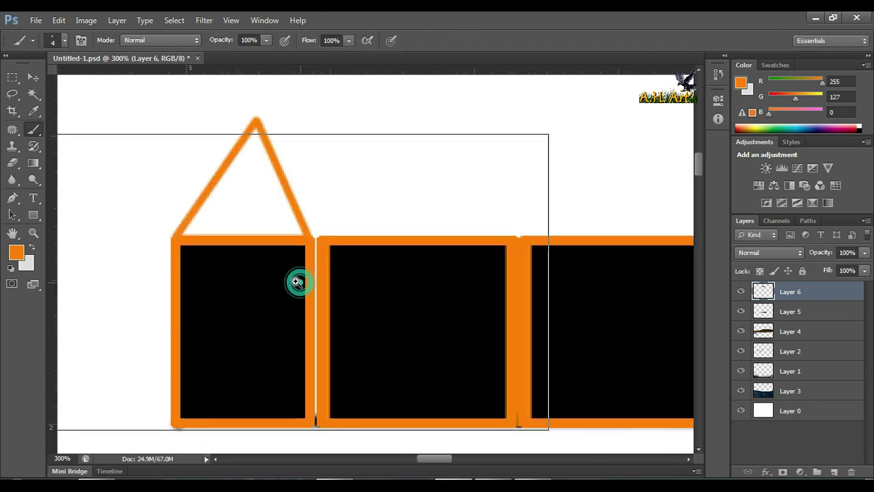
drag(279, 295, 278, 292)
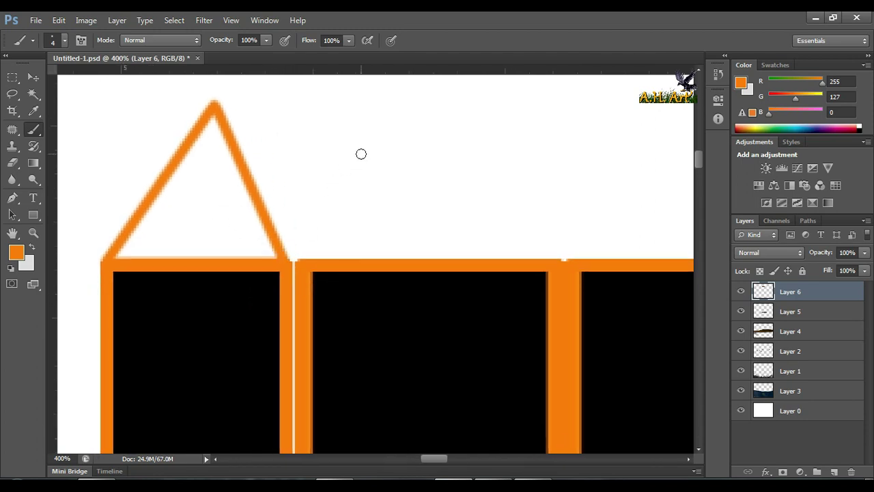
key(ctrl+minus)
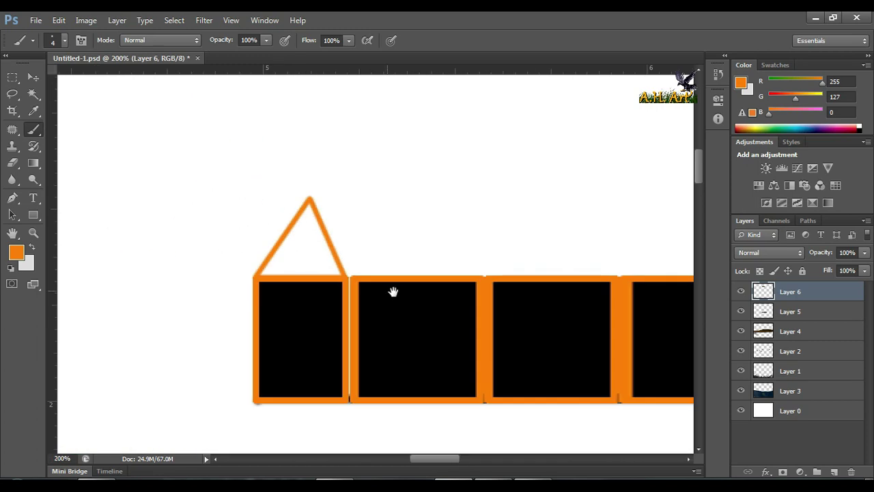
shift+click(305, 294)
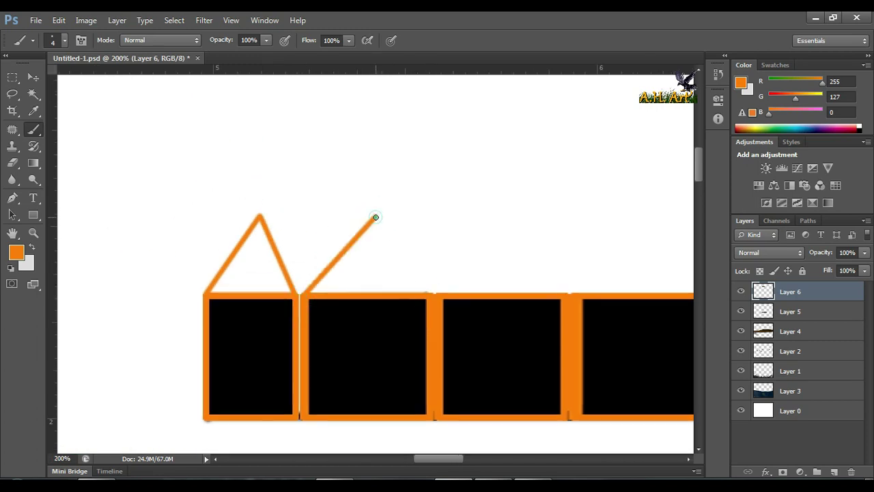
shift+click(428, 293)
drag(453, 276, 392, 281)
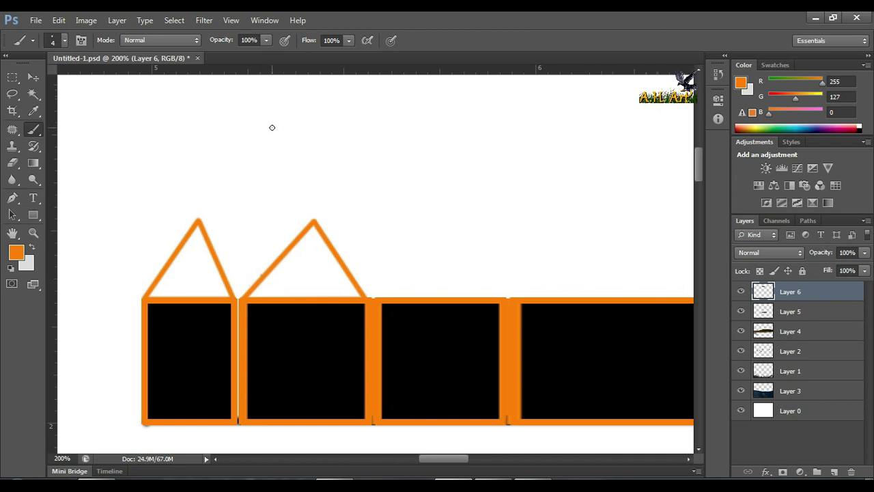
Step: Draw a tall vertical house wall and the slopes of the next gabled roof
drag(267, 127, 272, 265)
drag(392, 167, 362, 171)
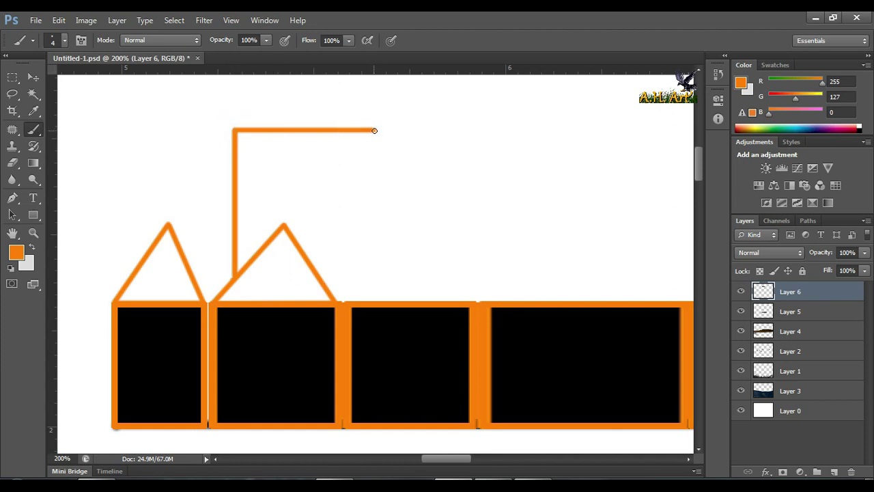
drag(375, 302, 343, 270)
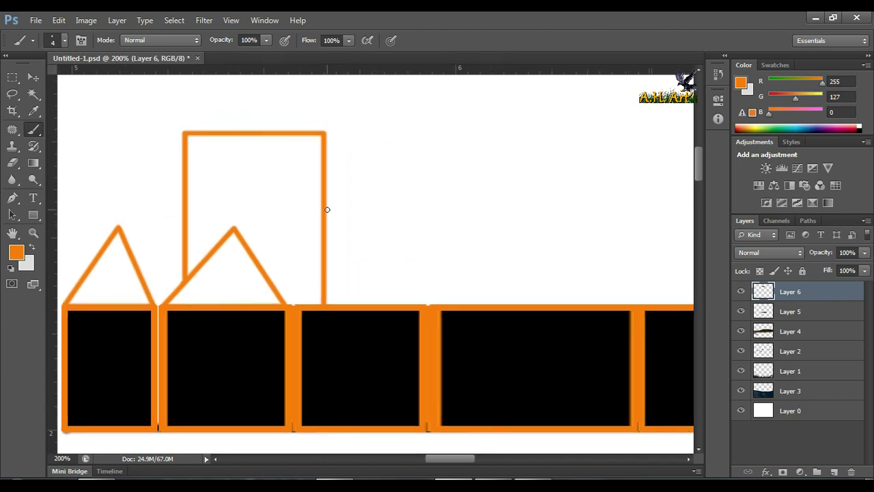
shift+click(426, 139)
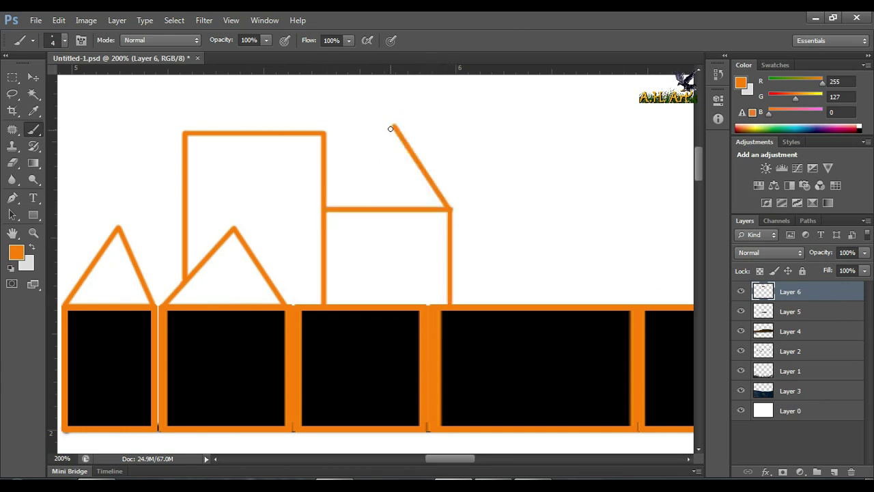
shift+click(327, 208)
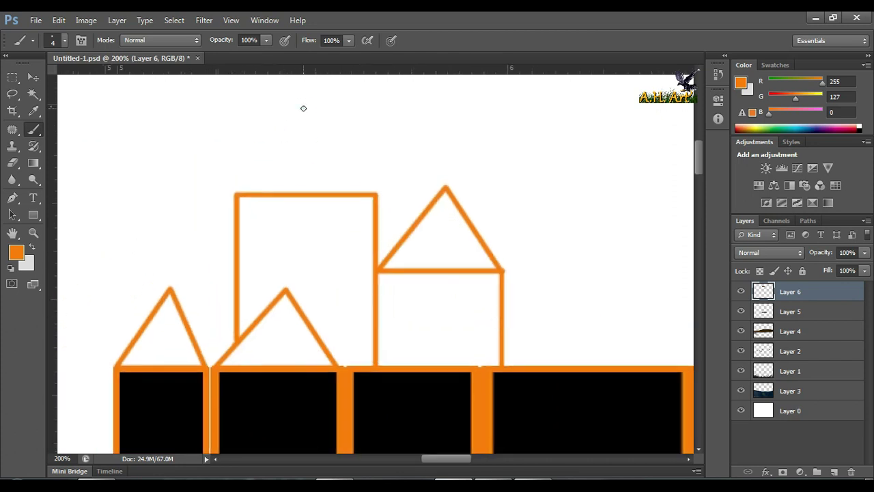
Step: Finish the roof's right side, draw a long flat roofline from the apex, and save
shift+click(372, 195)
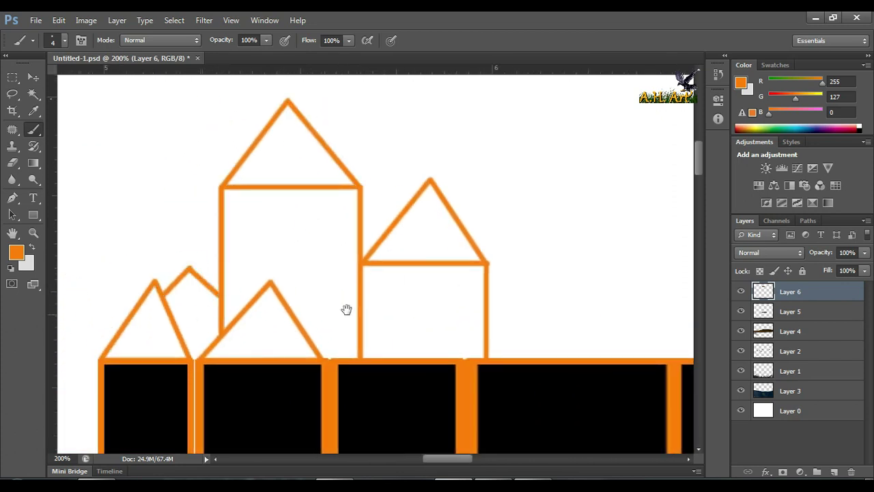
drag(346, 309, 284, 298)
drag(334, 274, 326, 293)
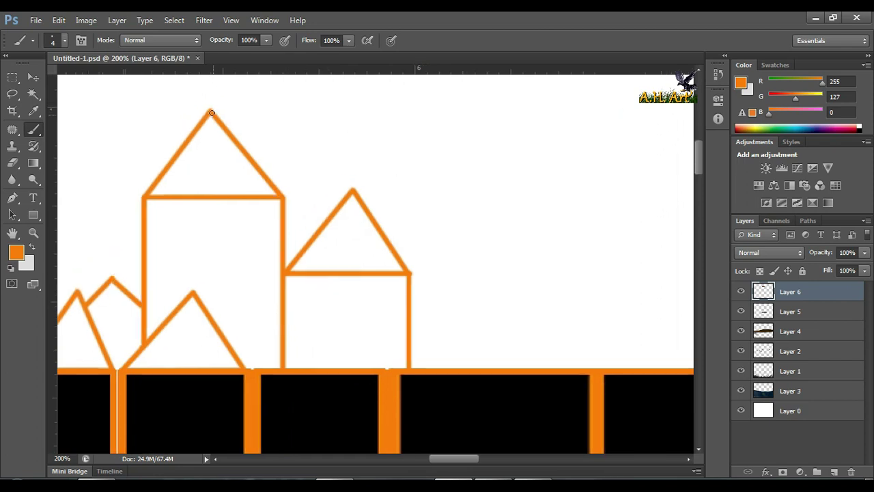
drag(212, 113, 360, 117)
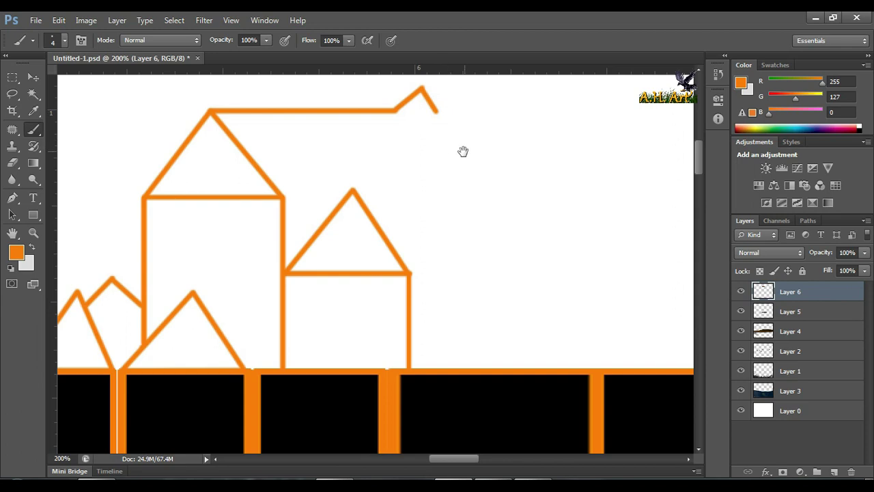
drag(463, 151, 420, 172)
key(ctrl+s)
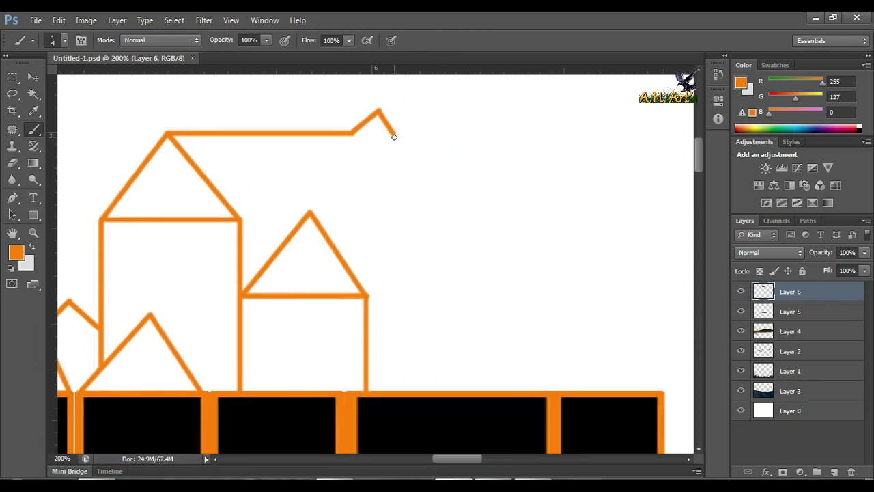
Step: Extend the zigzag roofline, add another house's wall top, and join the zigzag down to the roof
shift+click(438, 132)
drag(444, 166, 416, 163)
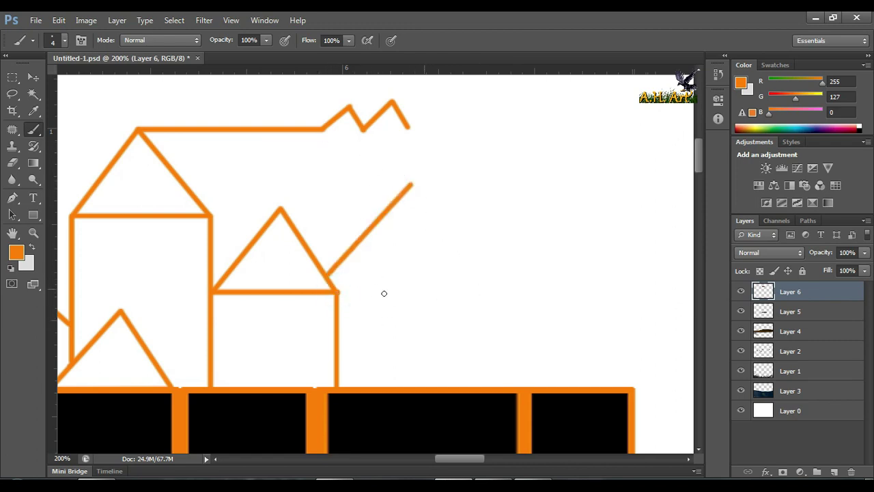
drag(338, 292, 487, 301)
drag(504, 341, 460, 309)
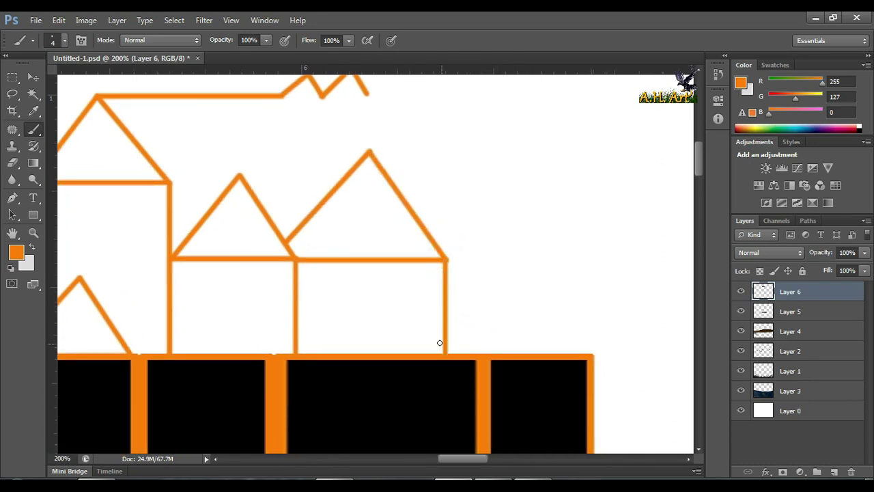
drag(369, 94, 350, 194)
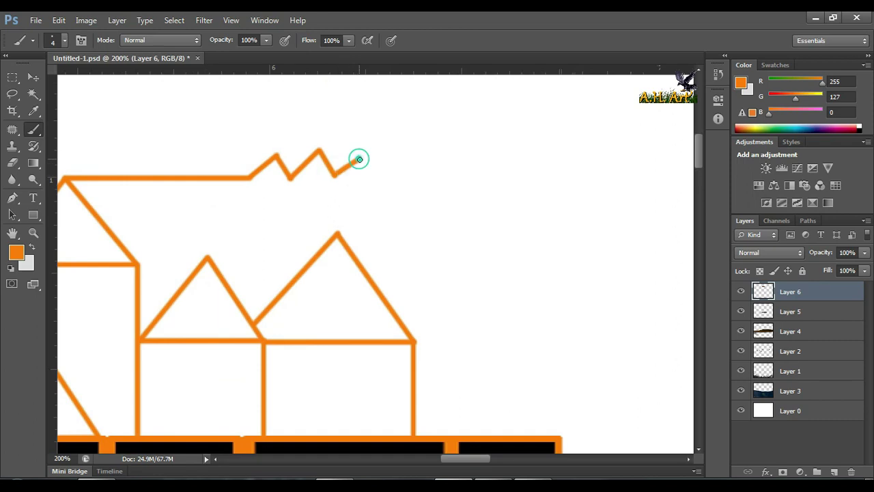
drag(414, 234, 405, 222)
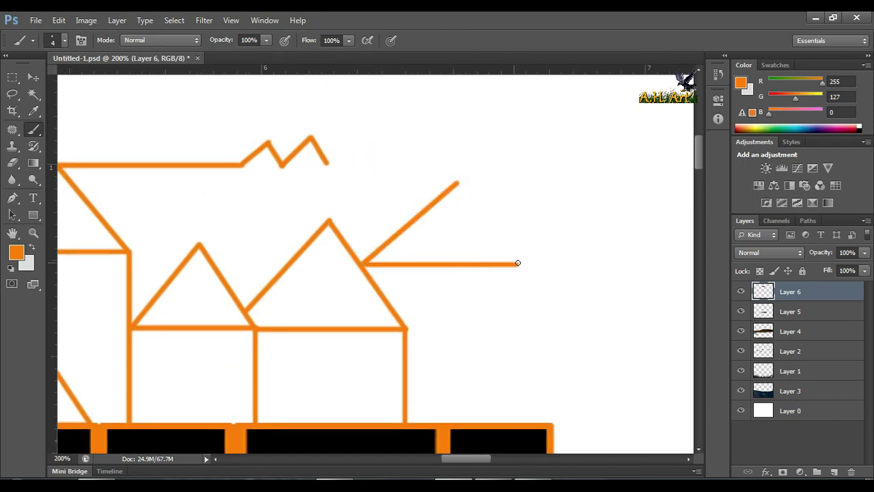
drag(341, 325, 324, 199)
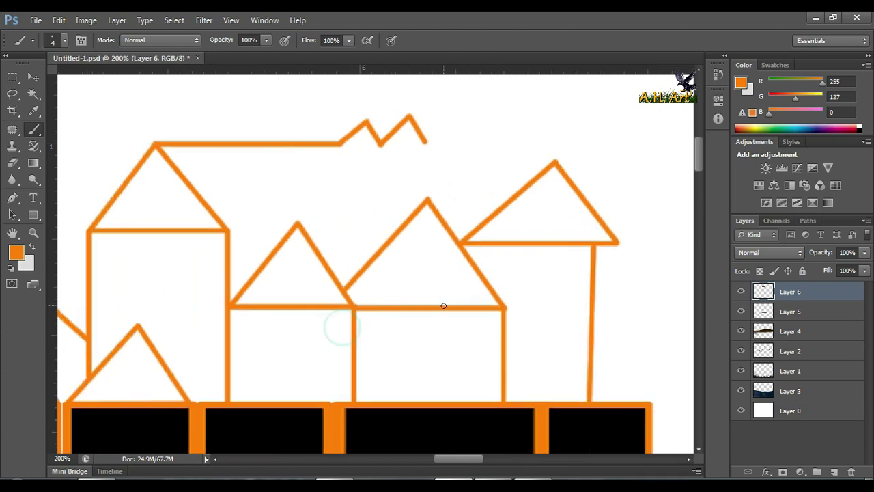
shift+click(307, 191)
Step: Redo the last line from the zigzag to the roof and zoom to fit the houses
key(ctrl+z)
shift+click(307, 191)
key(ctrl+1)
drag(312, 193, 321, 193)
Step: Magic Wand-select all seven house areas inside the orange outlines
key(w)
click(273, 250)
shift+click(296, 326)
shift+click(226, 332)
shift+click(175, 339)
shift+click(355, 340)
shift+click(413, 270)
shift+click(384, 314)
Step: Reset colours to default and fill the selected house areas with solid black, then deselect
key(alt+BackSpace)
key(ctrl+BackSpace)
key(d)
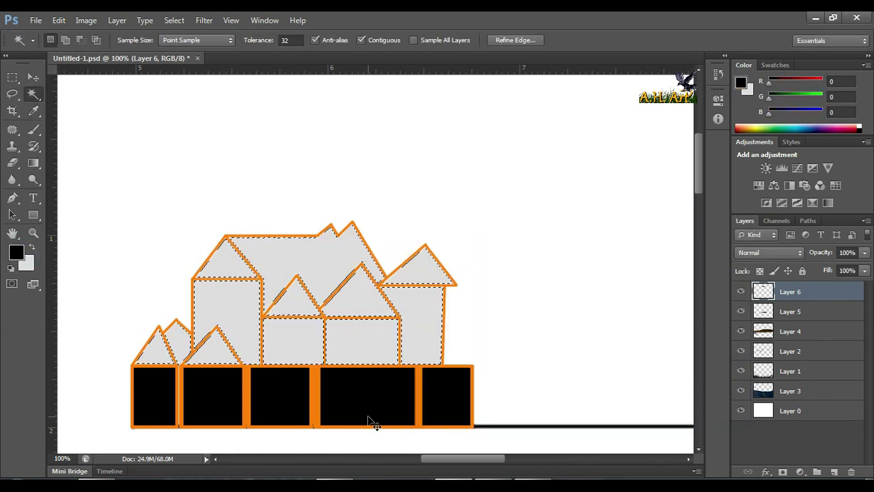
key(alt+BackSpace)
key(ctrl+d)
scroll(247, 303, up, 2)
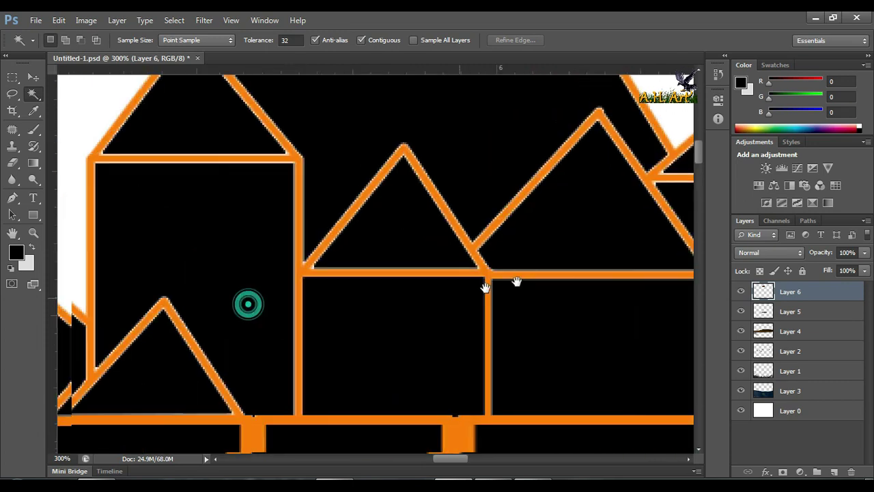
key(m)
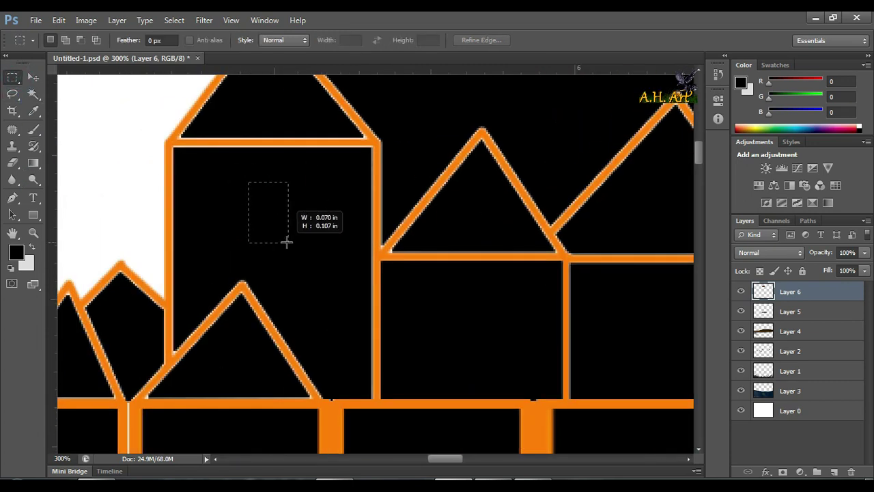
Step: Marquee a window on the tall house and paint it bright yellow with the brush
drag(287, 241, 288, 243)
click(17, 253)
click(576, 244)
click(532, 289)
click(673, 230)
key(b)
mouse_move(270, 211)
mouse_down()
mouse_move(286, 200)
mouse_move(268, 212)
mouse_move(264, 206)
mouse_up()
right_click(257, 215)
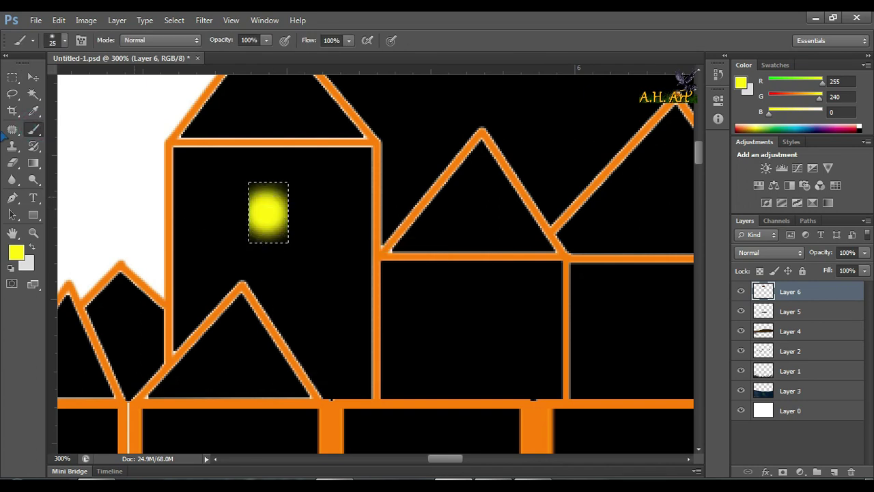
Step: Resize the yellow light, select it, and copy it onto its own layer
key(m)
key(ctrl+minus)
key(ctrl+minus)
key(ctrl+minus)
key(ctrl+t)
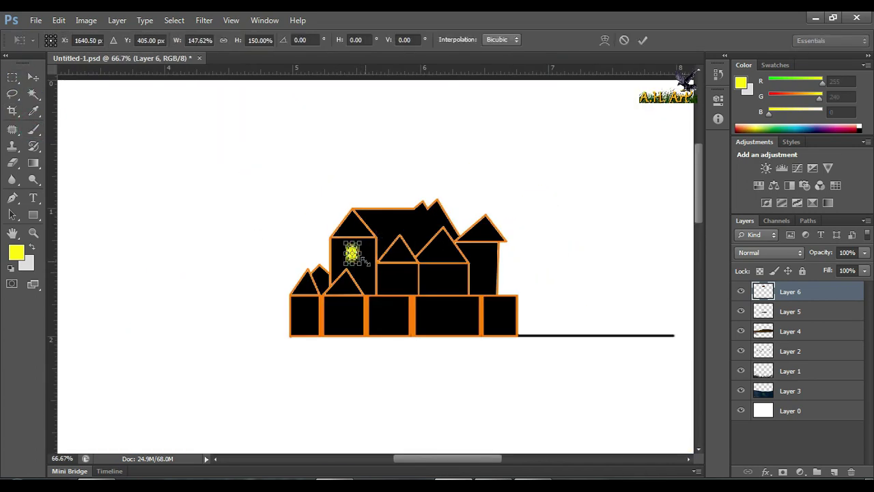
key(Return)
drag(344, 239, 358, 260)
scroll(360, 298, up, 5)
key(ctrl+j)
Step: Move light copies into other house windows, resizing each to fit
key(v)
mouse_move(252, 235)
mouse_down()
mouse_move(452, 343)
mouse_move(229, 299)
mouse_move(576, 298)
mouse_move(599, 208)
mouse_move(508, 387)
mouse_move(540, 409)
mouse_up()
key(ctrl+t)
key(Return)
key(ctrl+t)
key(Return)
drag(497, 362, 248, 371)
Step: Place further light copies in the remaining windows and left gable, scaling them down
key(ctrl+1)
mouse_move(327, 302)
mouse_down()
mouse_move(208, 307)
mouse_move(482, 319)
mouse_move(496, 304)
mouse_move(406, 195)
mouse_move(269, 172)
mouse_move(341, 209)
mouse_move(466, 201)
mouse_move(376, 182)
mouse_move(315, 183)
mouse_move(192, 262)
mouse_move(252, 273)
mouse_up()
key(ctrl+t)
key(Return)
key(ctrl+t)
key(Return)
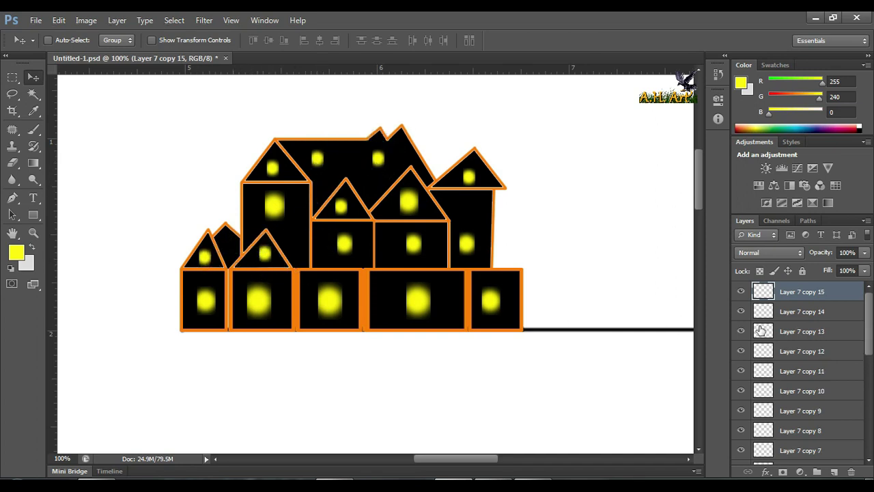
Step: Merge the house outline and glowing window layers into one layer
scroll(804, 404, down, 3)
click(740, 371)
click(741, 391)
scroll(794, 372, up, 3)
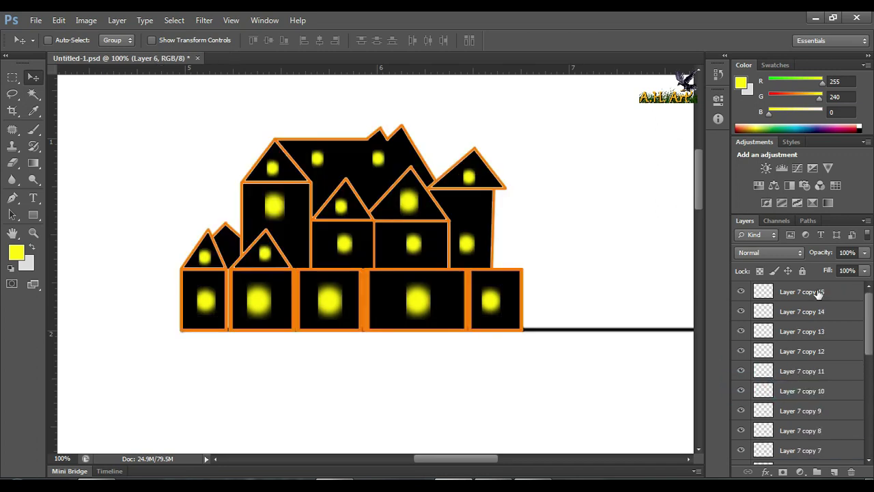
shift+click(826, 292)
key(ctrl+e)
Step: Move the merged houses down and reposition them onto the hill
key(ctrl+minus)
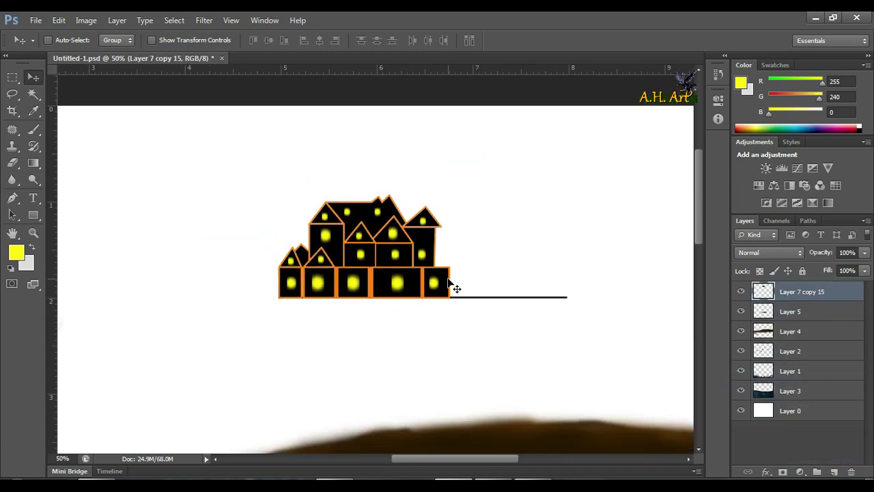
key(ctrl+minus)
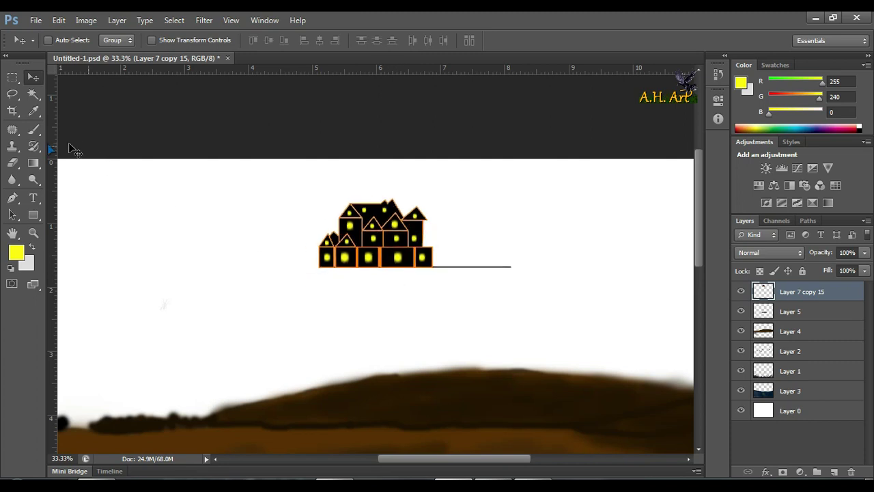
click(12, 163)
scroll(169, 229, up, 3)
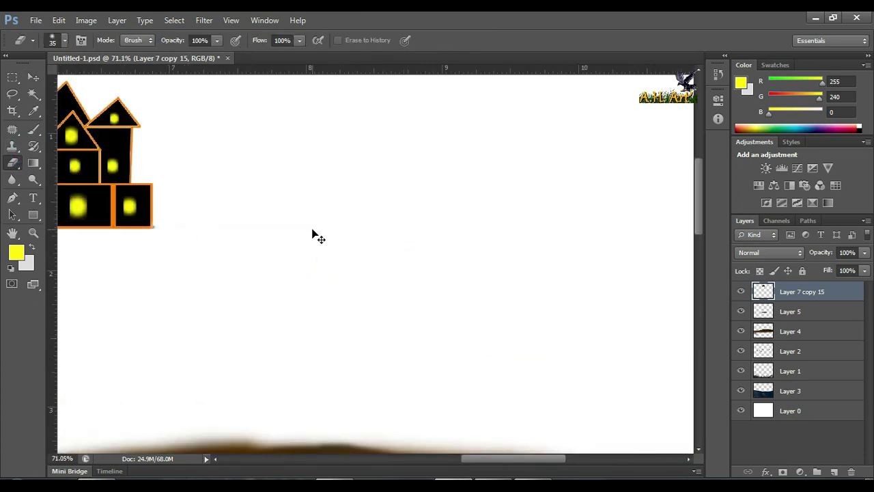
scroll(318, 237, down, 5)
key(v)
drag(364, 197, 423, 258)
key(ctrl+t)
mouse_move(478, 232)
mouse_down()
mouse_move(409, 188)
mouse_move(445, 209)
mouse_up()
key(Return)
Step: Shift the houses right and down onto the hilltop and enlarge them
key(m)
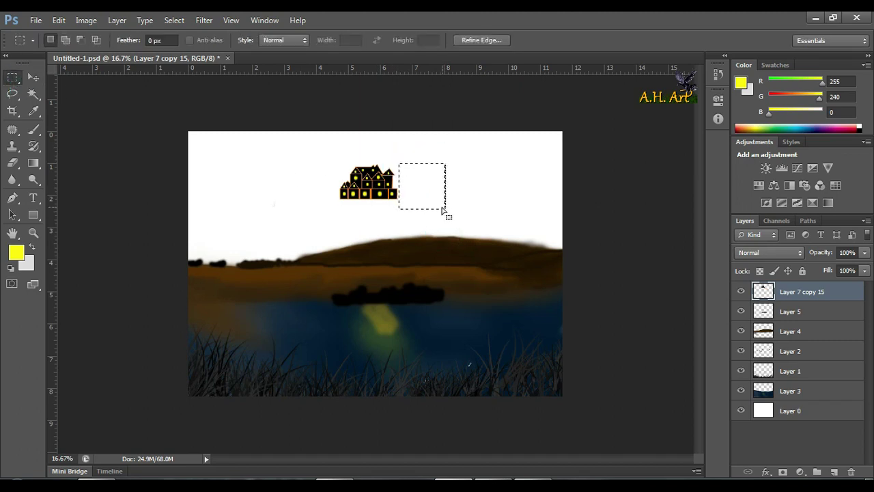
drag(280, 140, 544, 305)
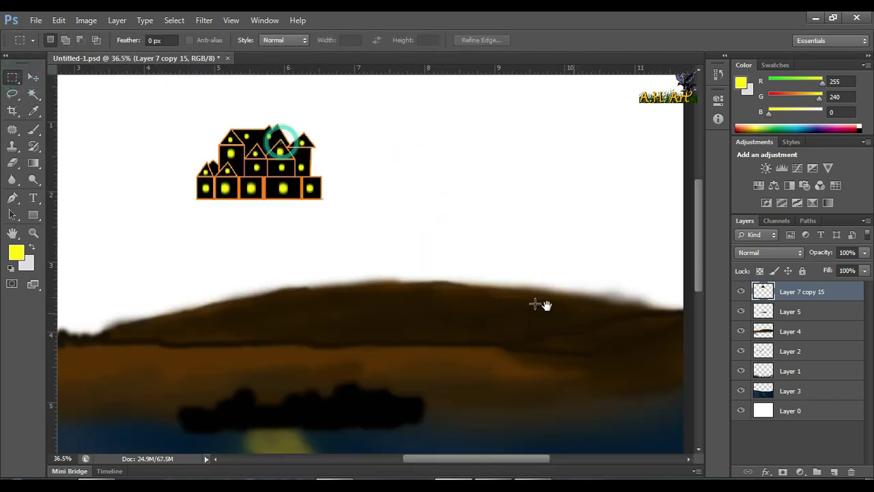
scroll(333, 251, down, 3)
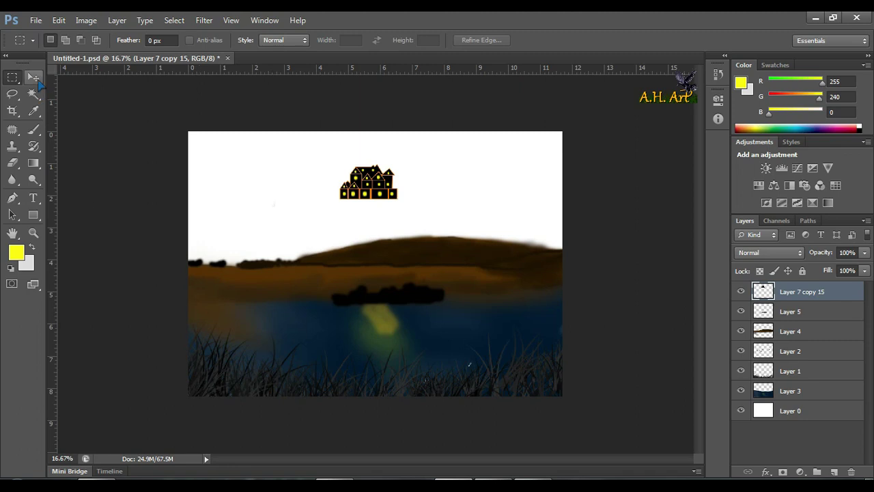
click(38, 80)
drag(369, 258, 445, 290)
key(ctrl+t)
mouse_move(478, 237)
mouse_down()
mouse_move(484, 254)
mouse_move(456, 250)
mouse_up()
key(Return)
Step: Place the houses layer beneath Layer 4 and fine-tune the houses' width
drag(783, 289, 798, 336)
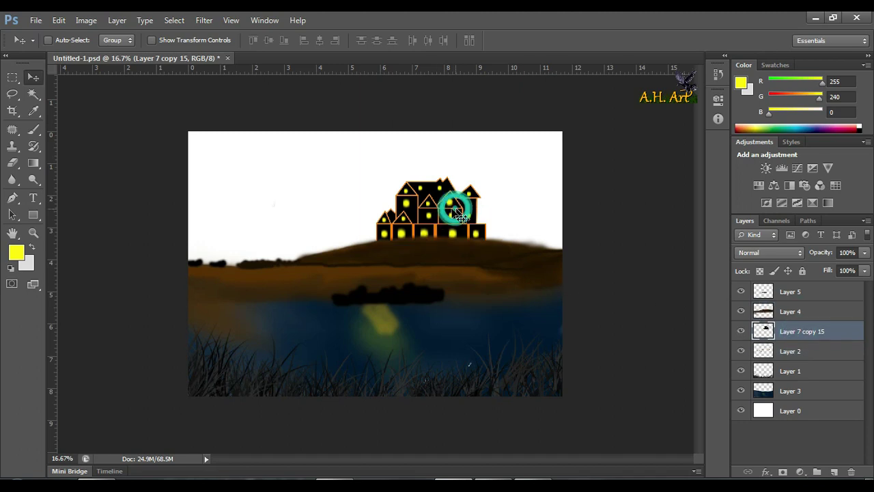
key(ctrl+z)
key(ctrl+t)
mouse_move(497, 207)
mouse_down()
mouse_move(520, 207)
mouse_move(500, 207)
mouse_up()
key(Return)
key(ctrl+t)
key(Return)
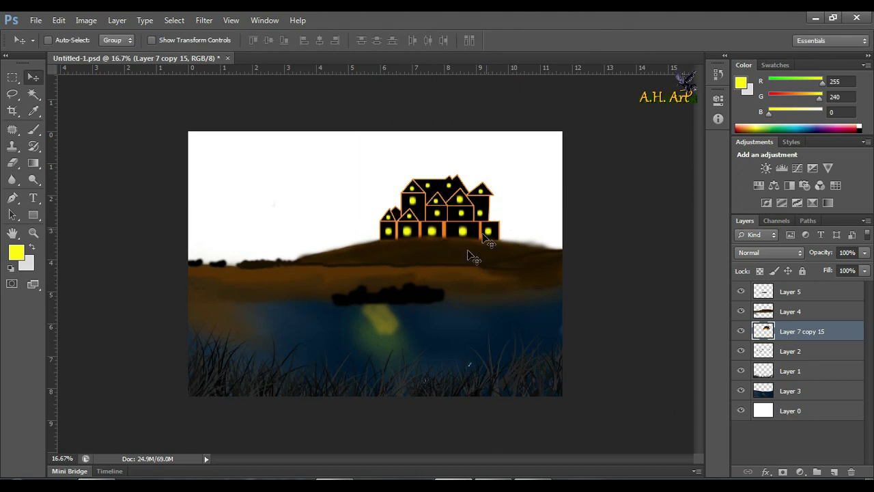
Step: Add a new empty layer above Layer 5
click(789, 410)
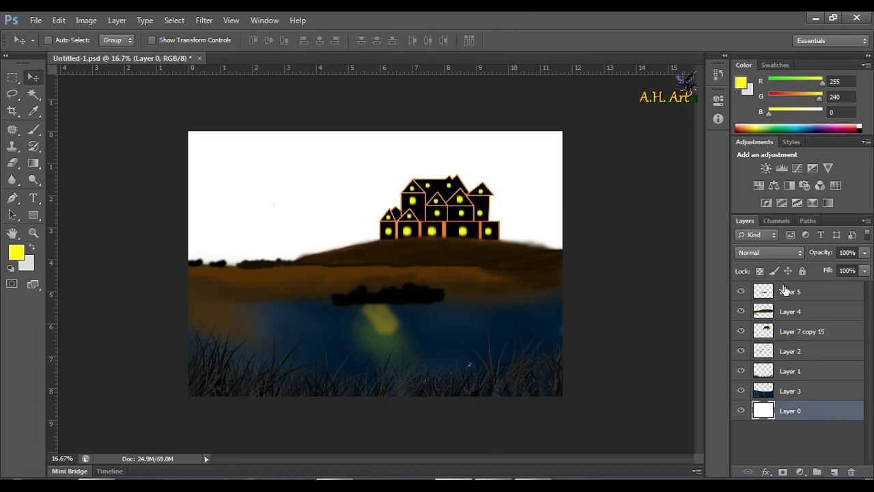
click(789, 292)
click(834, 472)
ctrl+click(328, 234)
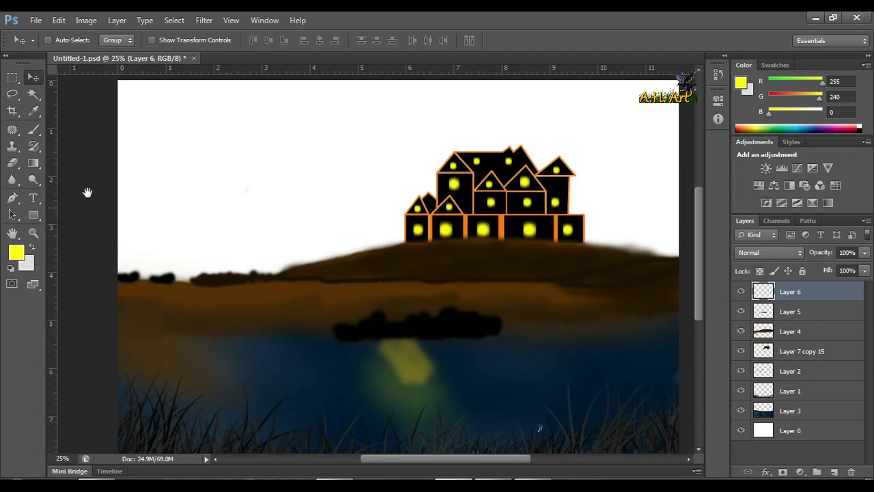
key(b)
ctrl+click(285, 213)
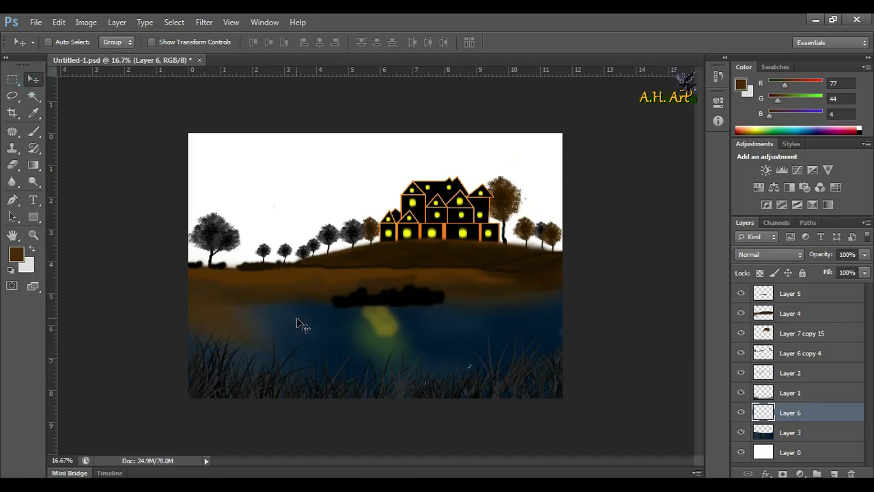
Step: Copy the lake Layer 3 up over the white sky and stretch it toward the hill
ctrl+click(300, 326)
drag(335, 328, 341, 172)
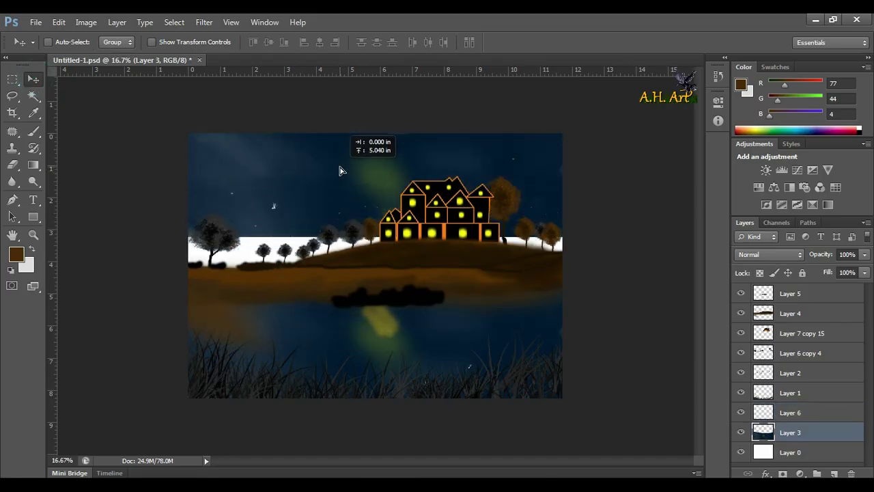
key(ctrl+t)
drag(375, 236, 375, 274)
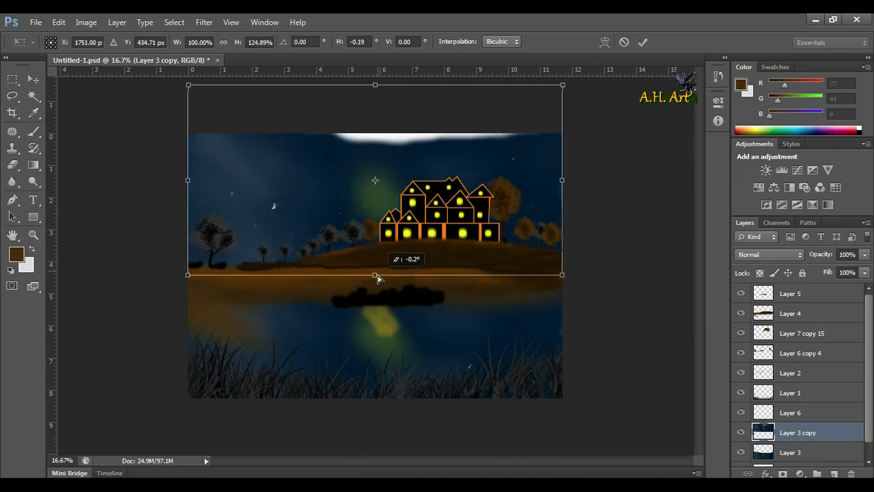
drag(375, 85, 373, 77)
Step: Flip the sky copy upside down and stretch it down past the hill
key(ctrl+minus)
drag(238, 118, 230, 118)
drag(371, 117, 372, 139)
drag(300, 204, 304, 228)
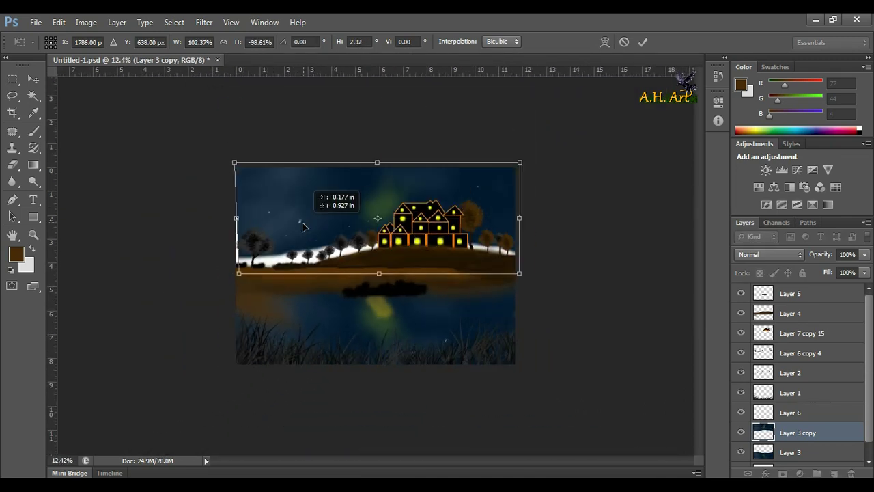
drag(379, 273, 379, 299)
key(Return)
Step: Try a further reshape of the sky copy, then cancel it
key(ctrl+t)
drag(238, 290, 228, 302)
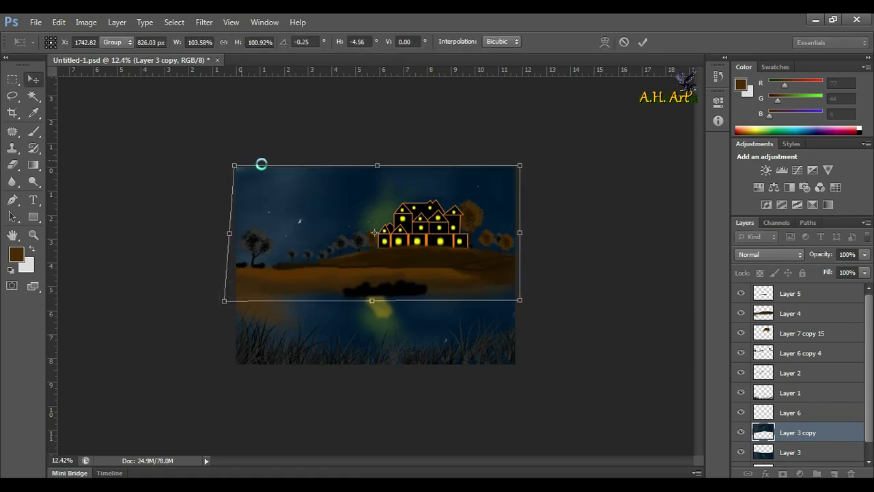
key(Escape)
mouse_move(241, 154)
mouse_down()
mouse_move(580, 335)
mouse_move(547, 331)
mouse_up()
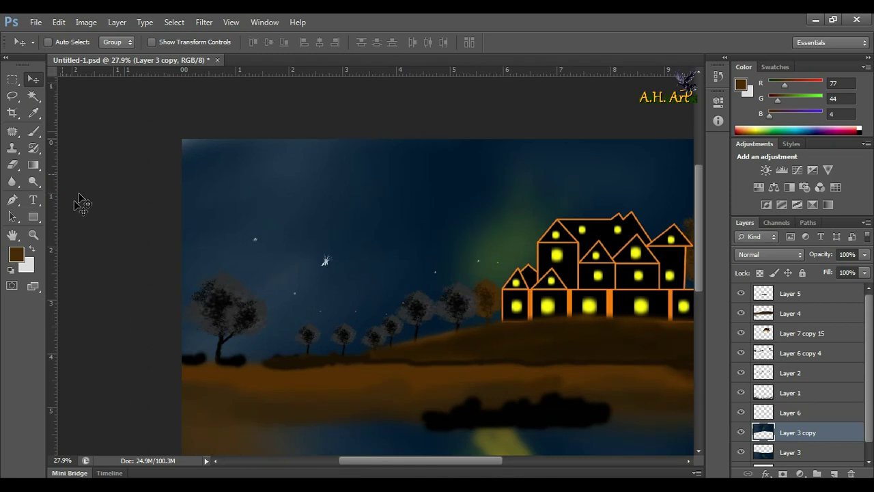
click(33, 131)
Step: Paint a soft brown glow and light clouds in the upper-left sky
drag(208, 206, 227, 204)
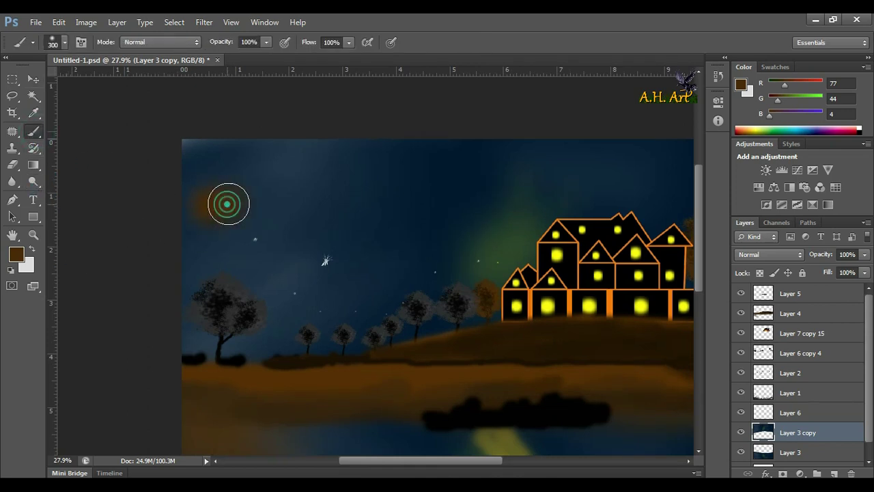
drag(280, 236, 273, 171)
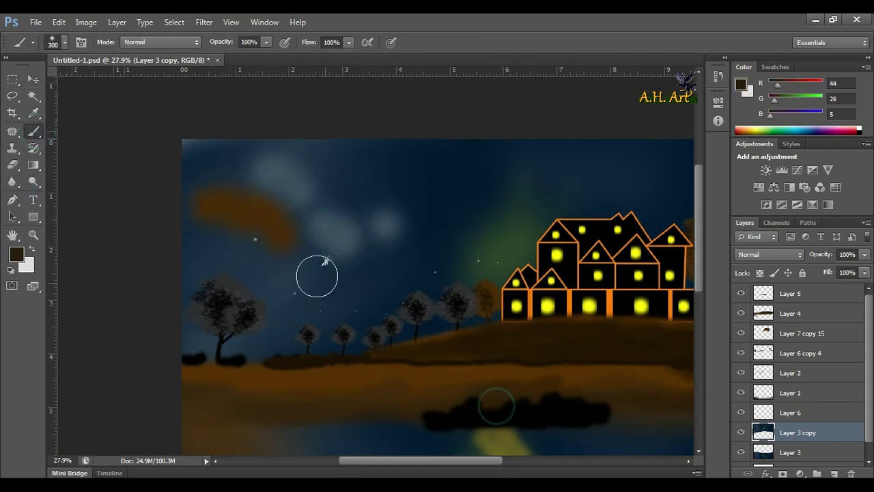
key(z)
right_click(286, 226)
key(Escape)
key(b)
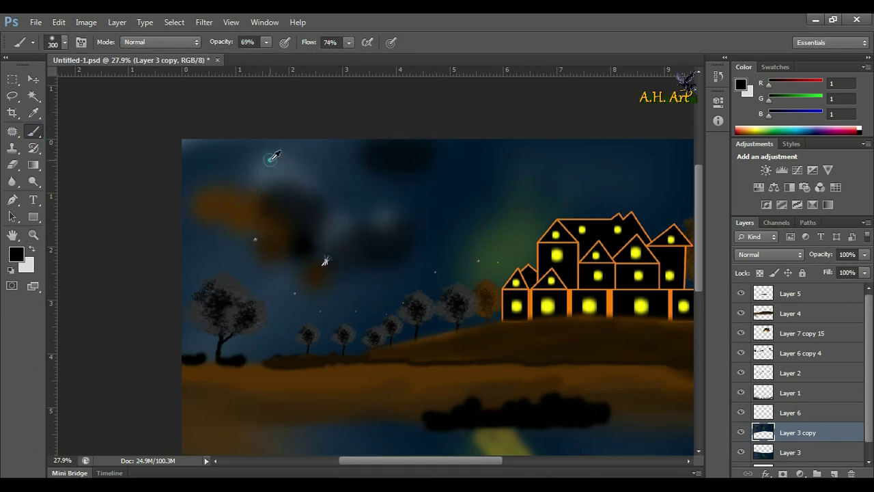
Step: Select the landscape layers (Layer 5, Layer 4, Layer 7 copy 15, Layer 3) with the sky copy hidden
key(ctrl+minus)
key(ctrl+minus)
click(33, 80)
click(799, 332)
shift+click(792, 412)
shift+click(792, 293)
click(741, 432)
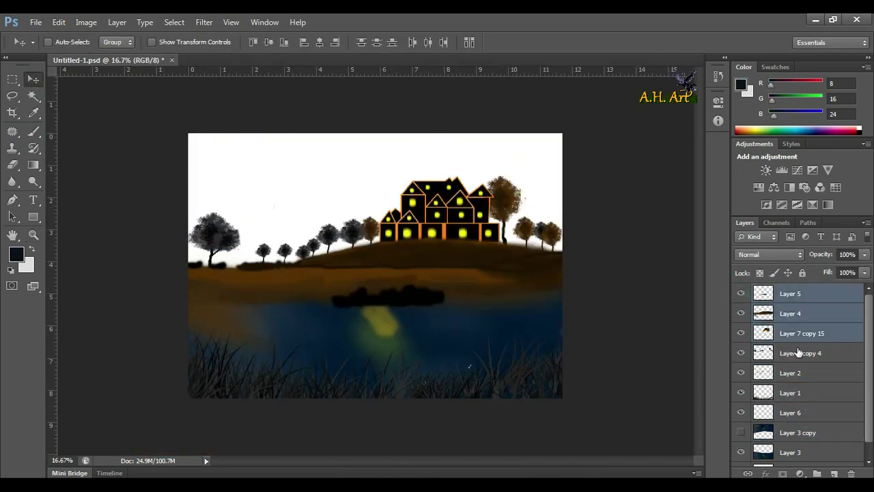
shift+click(792, 372)
shift+click(790, 452)
Step: Squash the landscape layers down to lower the horizon
key(ctrl+t)
right_click(415, 253)
key(Escape)
click(792, 313)
shift+click(790, 452)
scroll(797, 375, down, 1)
mouse_move(357, 131)
mouse_down()
mouse_move(358, 223)
mouse_move(375, 135)
mouse_up()
key(Return)
Step: Show the sky copy again and stretch it to fill the canvas
click(741, 416)
click(792, 416)
key(ctrl+t)
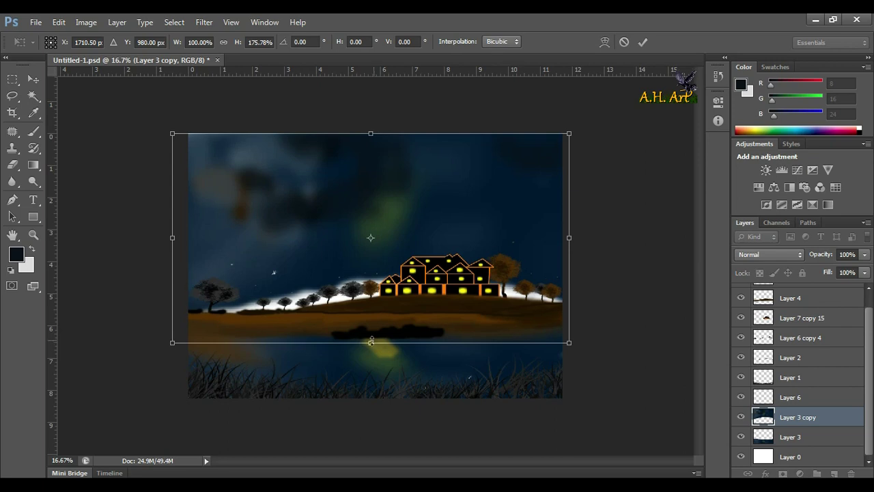
key(Return)
key(ctrl+plus)
ctrl+click(321, 302)
Step: Add a new empty layer above the sky copy and enlarge the brush to 600
key(b)
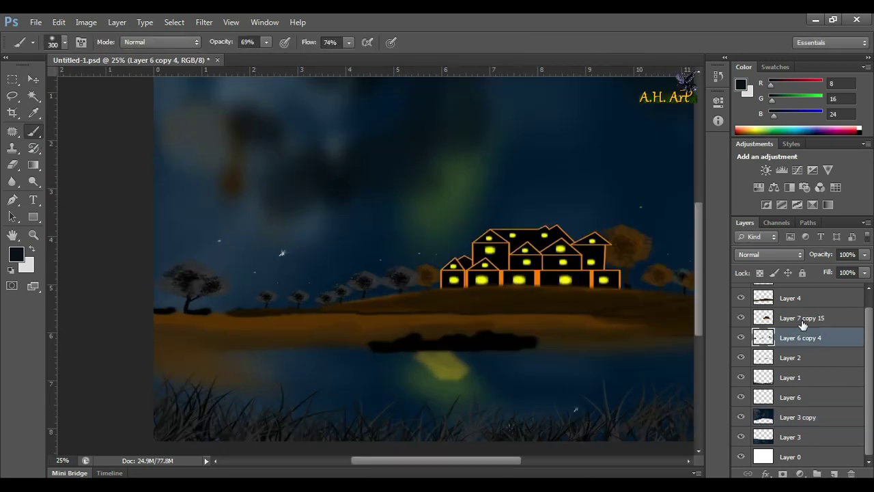
click(792, 417)
click(835, 473)
right_click(388, 176)
key(Escape)
key(ctrl+plus)
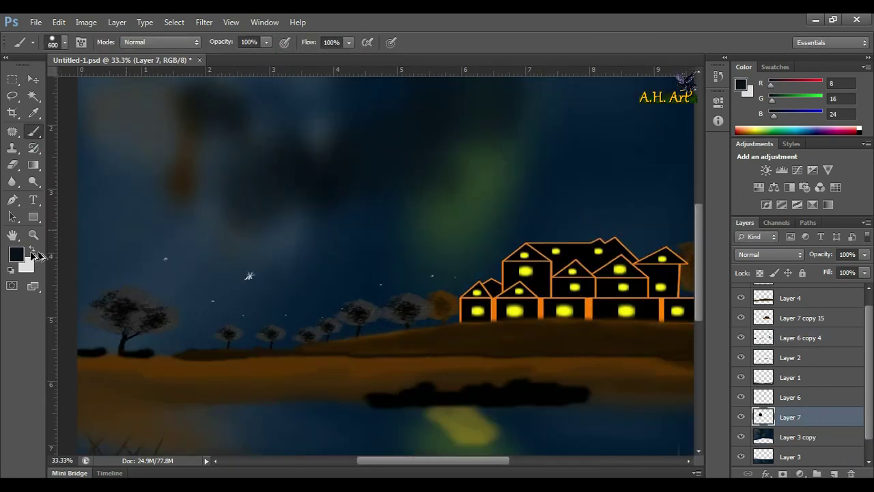
Step: Paint a large grey disc for the moon on Layer 7
key(bracketright)
key(bracketright)
key(bracketright)
key(x)
click(328, 170)
scroll(360, 215, up, 5)
alt+click(141, 196)
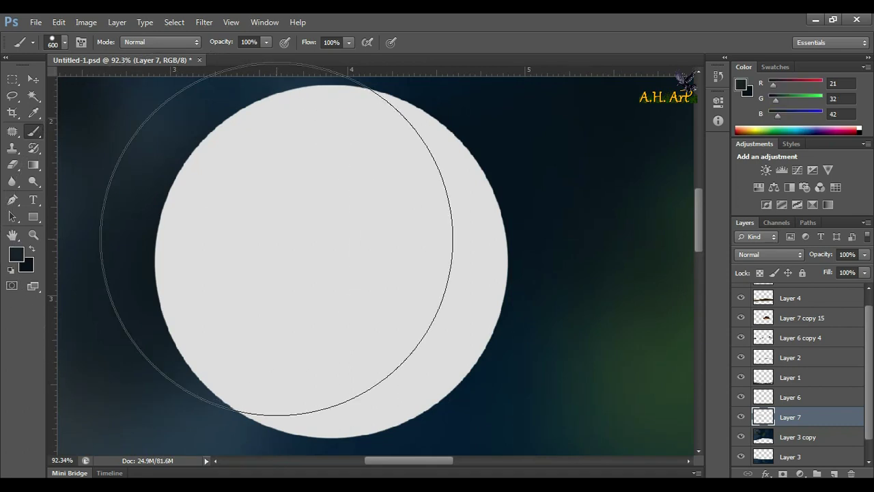
Step: Paint dark blue crater blobs along the moon's top with a smaller brush
key(bracketleft)
key(bracketleft)
key(bracketleft)
drag(283, 171, 322, 156)
key(ctrl+z)
right_click(336, 193)
click(215, 176)
drag(219, 179, 342, 158)
Step: Add more dark craters on the moon's right, bottom, middle and left edge
drag(408, 238, 386, 263)
drag(360, 343, 311, 352)
drag(232, 304, 269, 350)
click(259, 121)
click(345, 124)
mouse_move(262, 241)
mouse_down()
mouse_move(307, 259)
mouse_move(321, 295)
mouse_up()
mouse_move(165, 271)
mouse_down()
mouse_move(179, 289)
mouse_move(190, 210)
mouse_up()
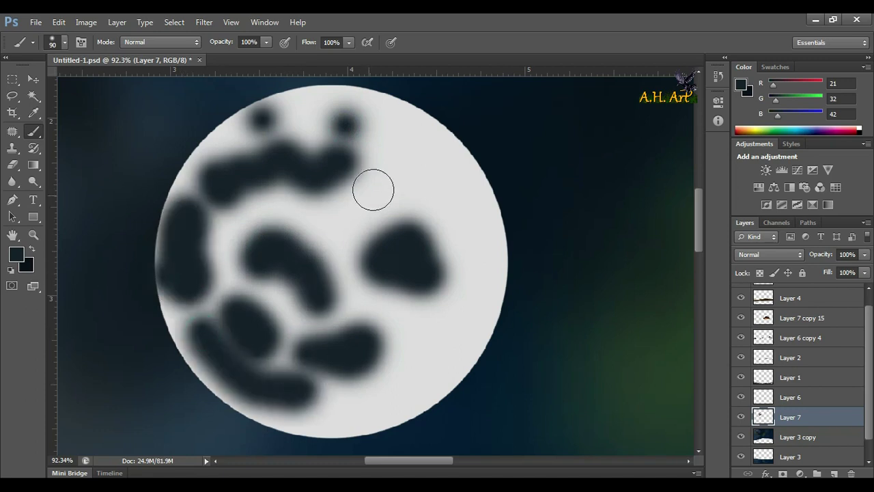
Step: Move the moon right behind the houses, enlarging and slightly rotating it
scroll(367, 203, down, 2)
scroll(367, 203, down, 2)
scroll(319, 247, down, 1)
key(v)
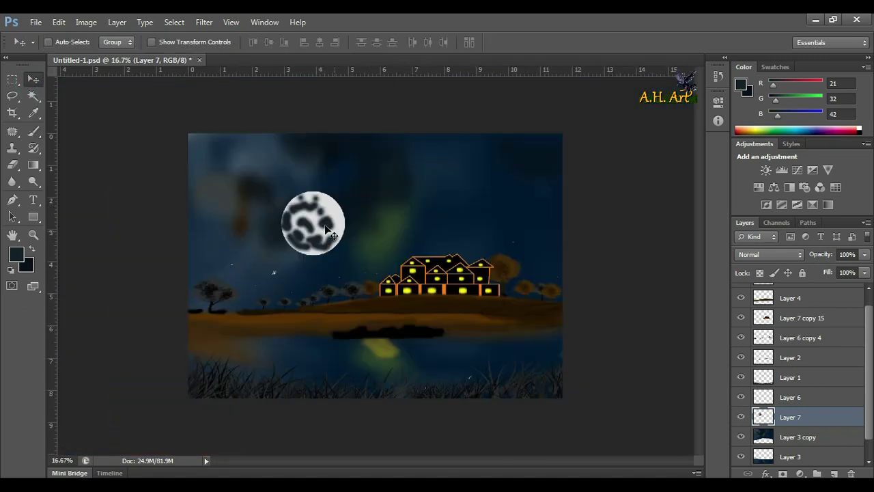
drag(345, 243, 447, 235)
key(ctrl+t)
drag(373, 193, 310, 192)
drag(486, 181, 468, 192)
key(Return)
scroll(441, 225, up, 3)
Step: Shade the moon's edges with soft navy and soften the craters with light grey
click(33, 131)
alt+click(145, 321)
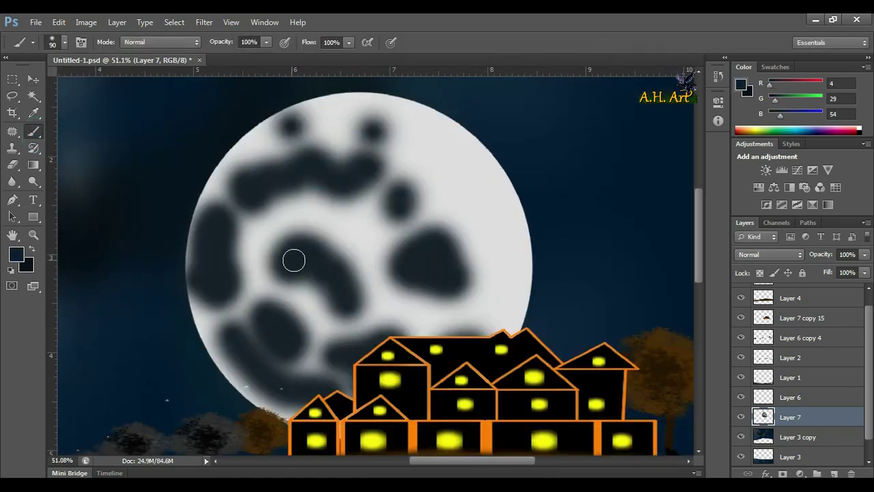
drag(267, 41, 218, 54)
drag(348, 42, 300, 55)
mouse_move(292, 127)
mouse_down()
mouse_move(308, 141)
mouse_move(280, 220)
mouse_up()
alt+click(280, 220)
drag(301, 164, 274, 302)
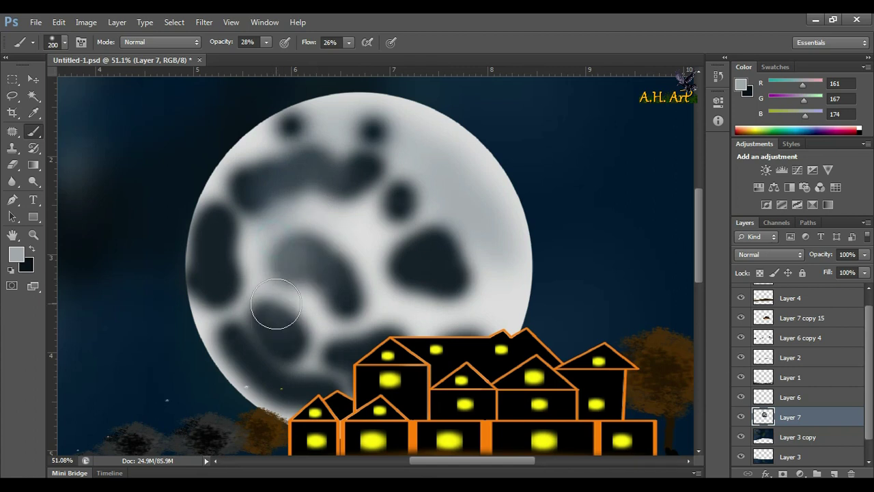
scroll(298, 258, down, 3)
mouse_move(297, 258)
mouse_down()
mouse_move(396, 166)
mouse_move(227, 230)
mouse_up()
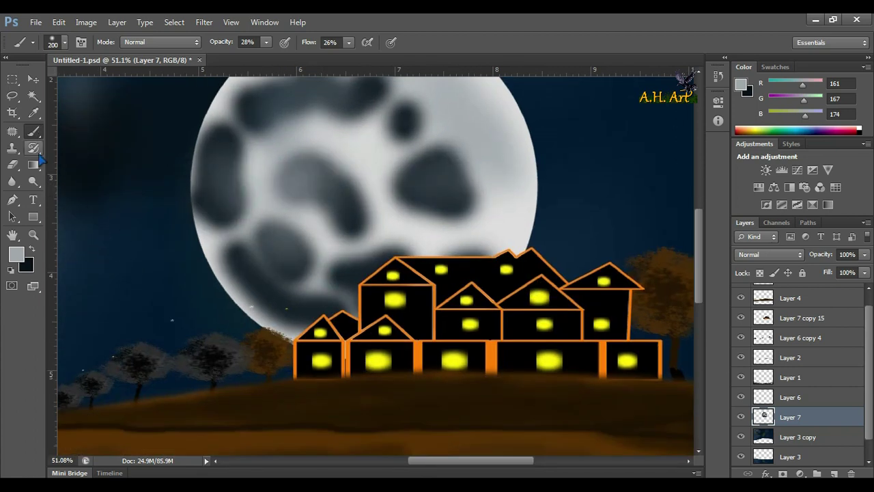
Step: Brighten the moon's upper-left edge with the Dodge tool
click(33, 181)
click(89, 179)
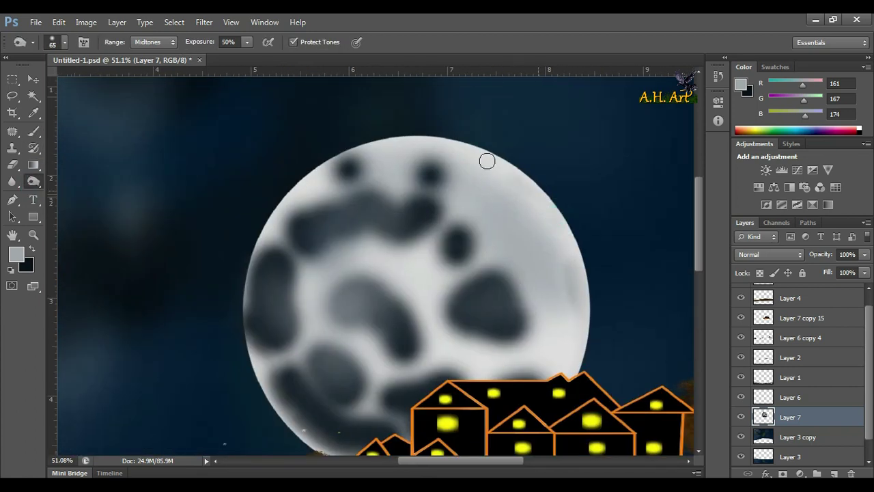
mouse_move(487, 160)
mouse_down()
mouse_move(328, 166)
mouse_move(267, 232)
mouse_up()
click(33, 79)
key(ctrl+minus)
key(ctrl+minus)
key(ctrl+minus)
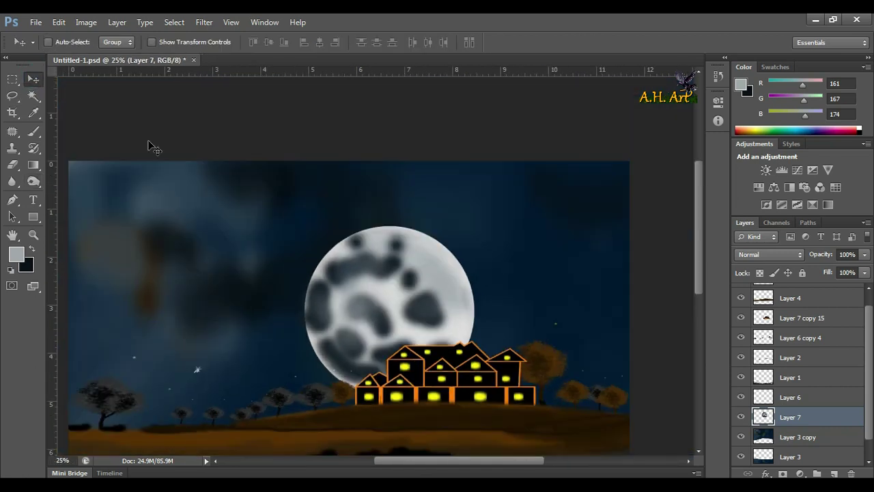
Step: Nudge the moon into place and scale it down slightly about its centre
key(ctrl+minus)
mouse_move(421, 221)
mouse_down()
mouse_move(429, 219)
mouse_move(417, 233)
mouse_up()
key(ctrl+t)
key(Return)
drag(404, 244, 410, 244)
key(ctrl+t)
key(Return)
key(ctrl+0)
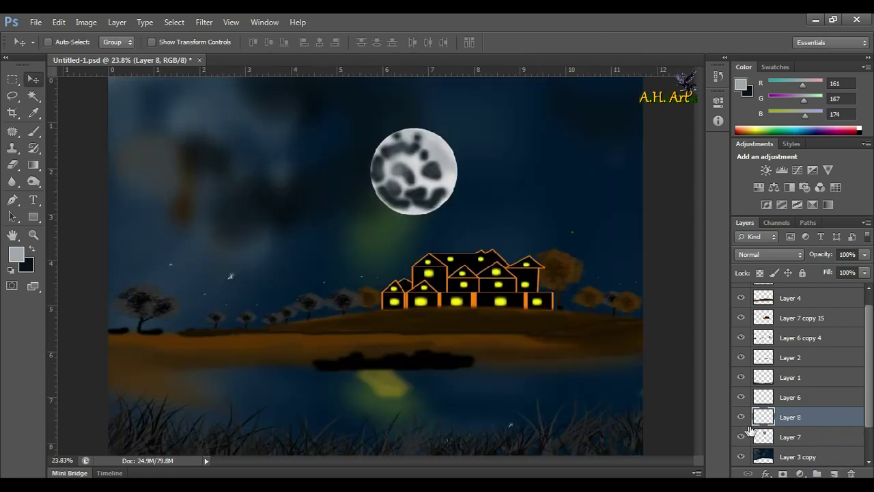
Step: Brush faint light and yellow glow strokes near the moon at 100% opacity, then paint them back over
click(33, 131)
drag(116, 213, 450, 203)
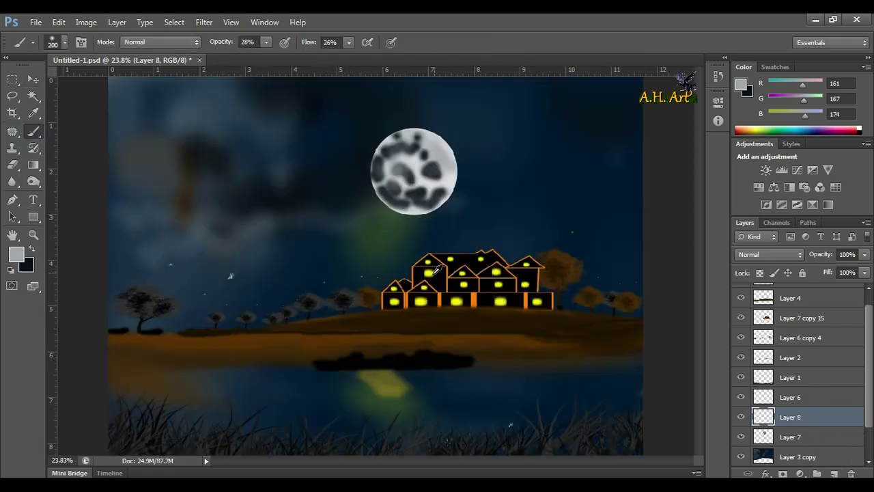
alt+click(430, 273)
drag(283, 243, 471, 201)
drag(265, 41, 319, 55)
click(349, 41)
mouse_move(141, 221)
mouse_down()
mouse_move(121, 230)
mouse_move(267, 217)
mouse_move(191, 205)
mouse_up()
alt+click(170, 345)
alt+click(182, 201)
Step: Repaint the cloud under the moon lighter grey and add grey strokes across a darkened upper-left sky
alt+click(147, 157)
drag(348, 217, 396, 232)
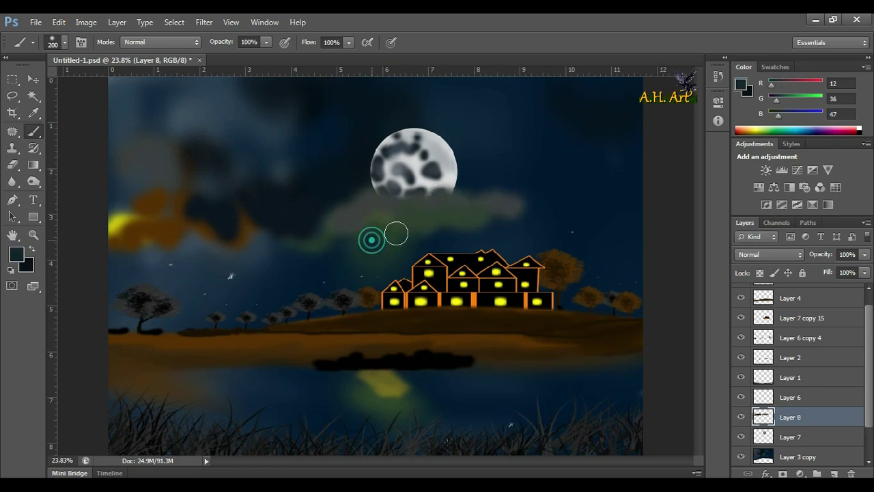
alt+click(534, 202)
alt+click(324, 207)
drag(306, 198, 176, 173)
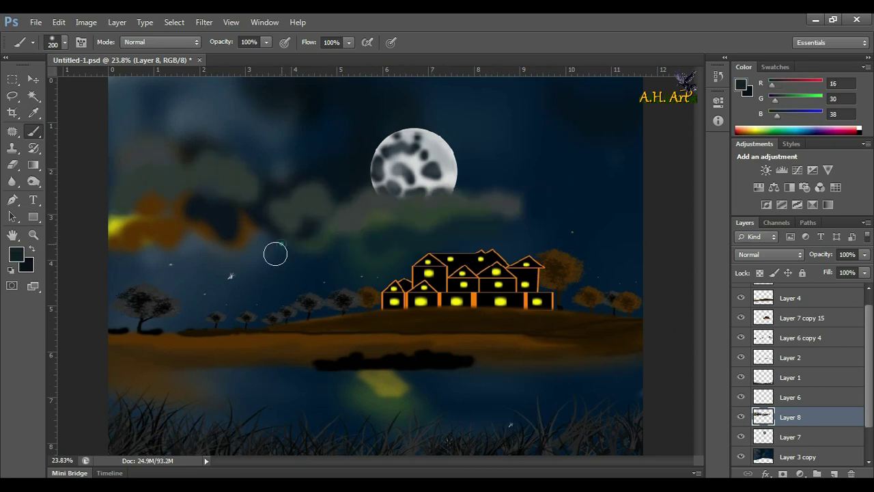
alt+click(205, 220)
mouse_move(236, 254)
mouse_down()
mouse_move(240, 173)
mouse_move(123, 161)
mouse_up()
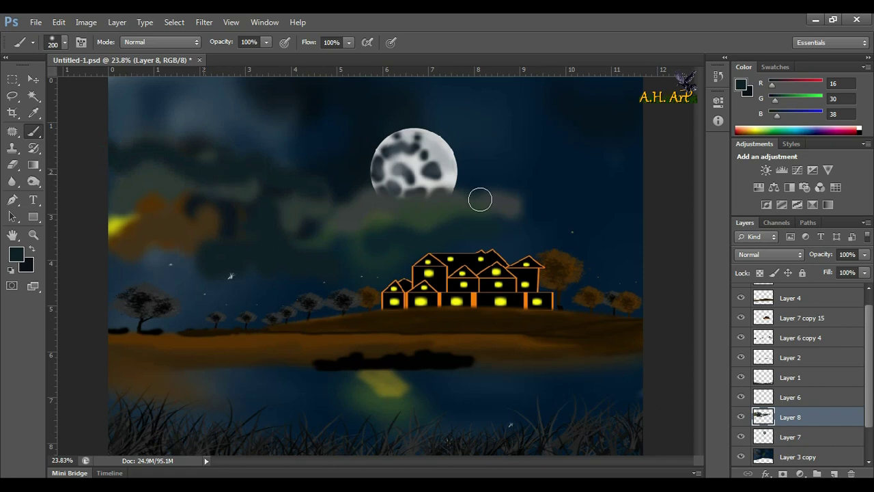
Step: Paint a toned-down wispy cloud right of the moon and a grey cloud band across the right sky
drag(480, 199, 583, 185)
alt+click(485, 222)
mouse_move(471, 218)
mouse_down()
mouse_move(585, 164)
mouse_move(595, 185)
mouse_up()
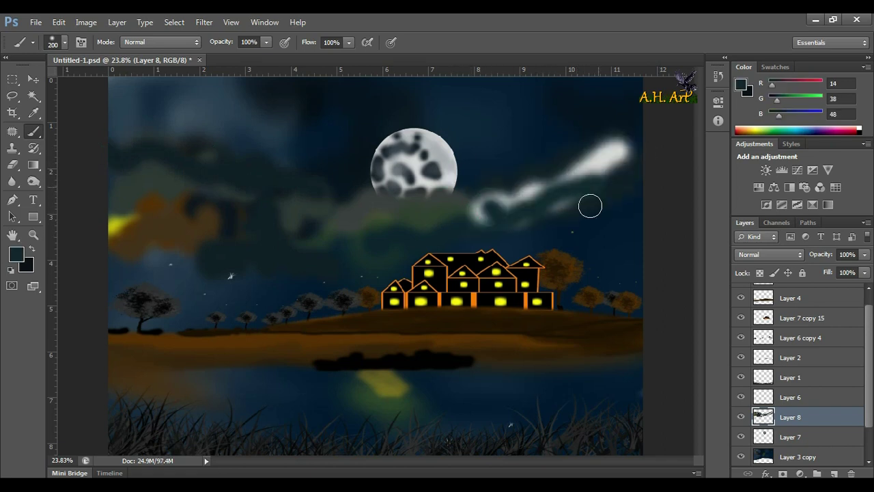
alt+click(508, 225)
mouse_move(586, 144)
mouse_down()
mouse_move(499, 208)
mouse_move(604, 167)
mouse_up()
alt+click(503, 196)
alt+click(549, 230)
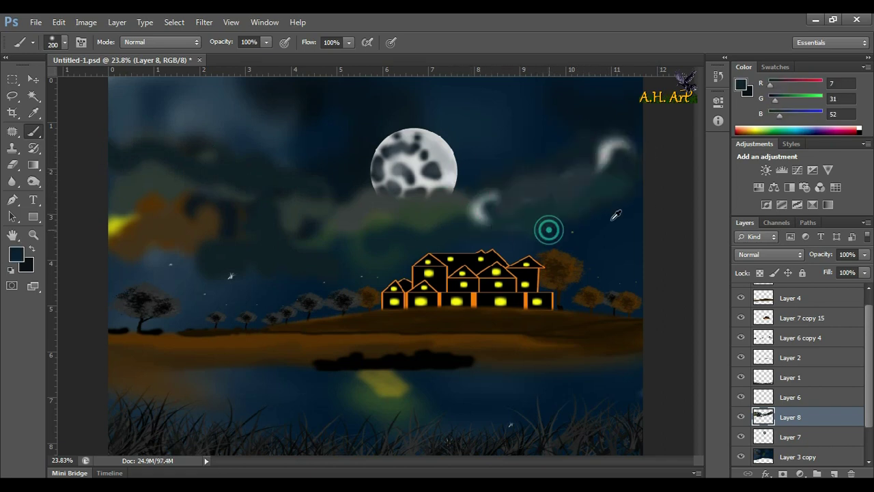
alt+click(576, 205)
mouse_move(628, 205)
mouse_down()
mouse_move(507, 248)
mouse_move(232, 201)
mouse_move(437, 233)
mouse_up()
alt+click(242, 205)
Step: Cover the orange cloud area with dark blue, then darken the top-left sky at 64% opacity, 58% flow
key(ctrl+minus)
key(ctrl+minus)
key(ctrl+minus)
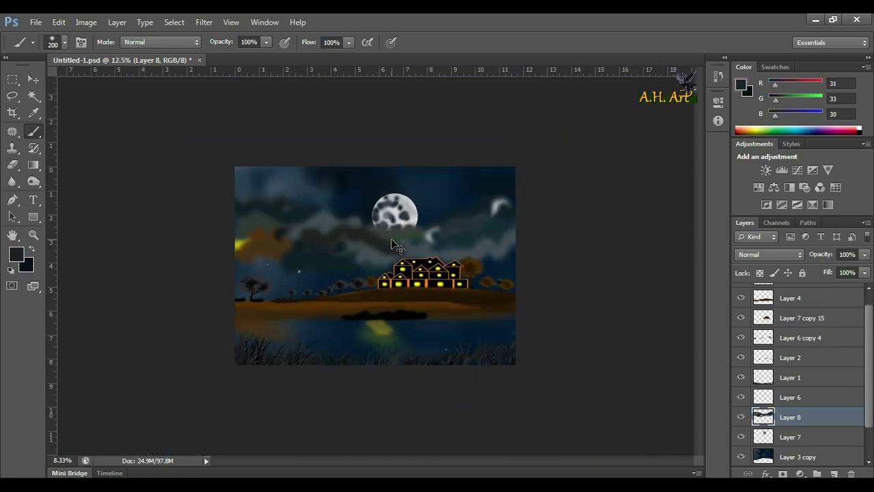
scroll(244, 267, up, 3)
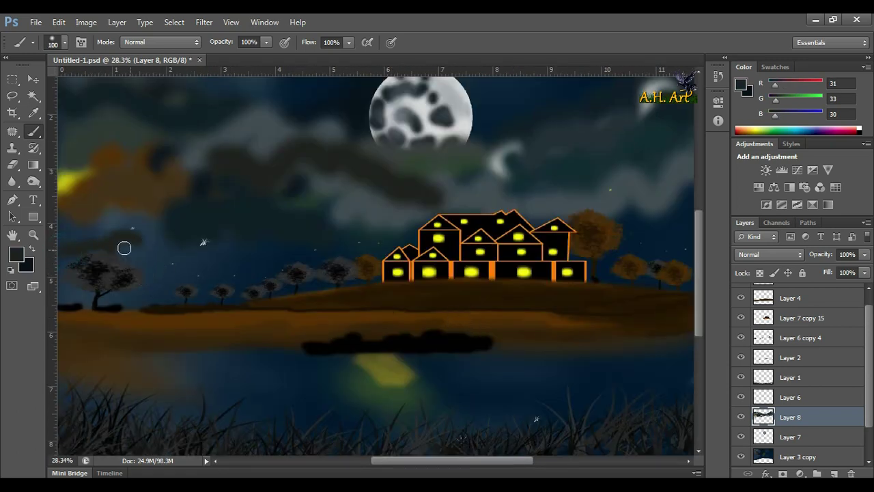
drag(78, 204, 183, 202)
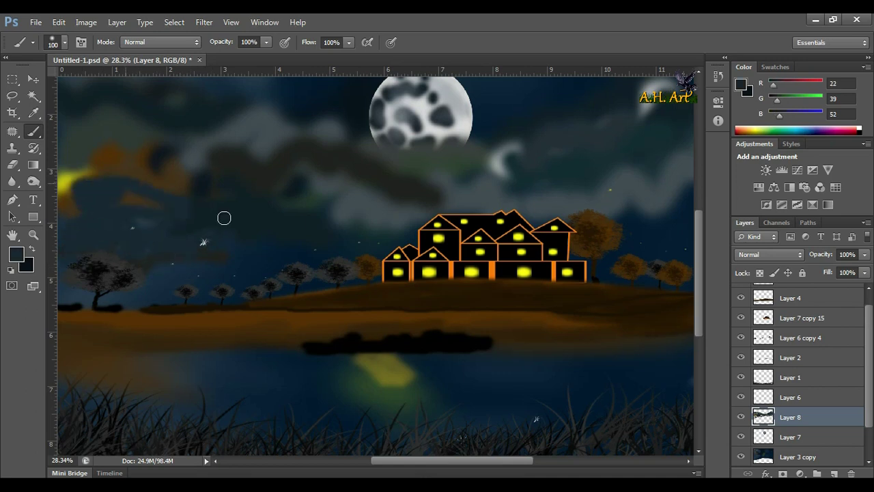
drag(246, 62, 242, 60)
click(348, 42)
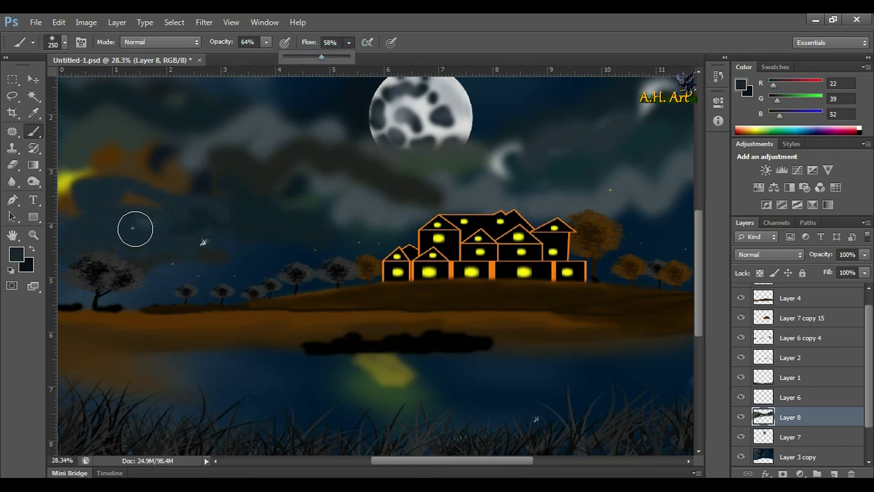
alt+click(88, 195)
scroll(236, 266, down, 3)
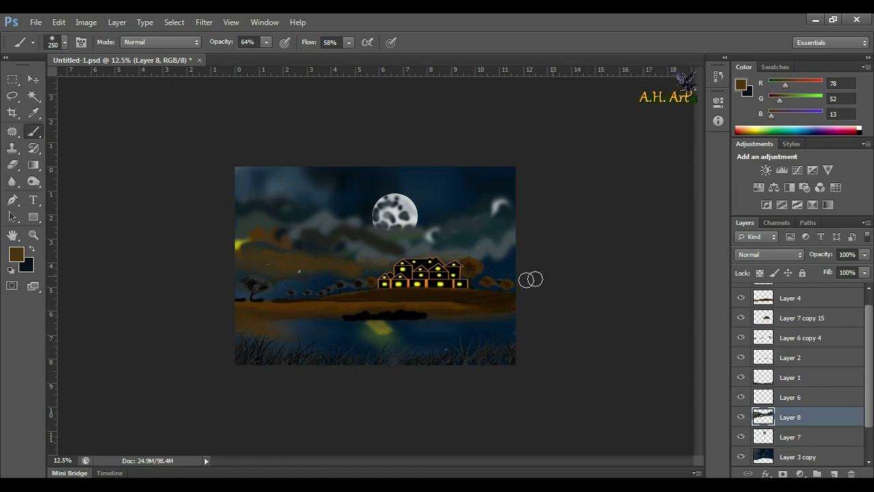
alt+click(334, 196)
drag(246, 175, 298, 177)
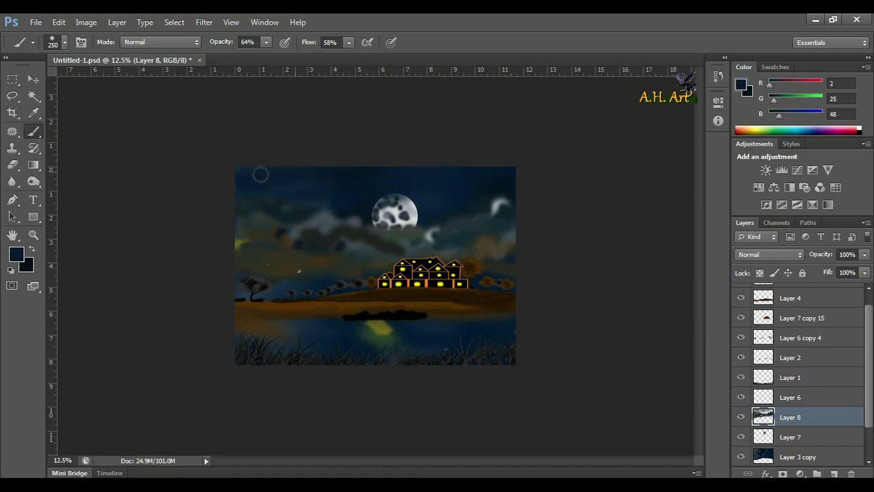
Step: Darken the clouds below the moon with very dark blue, then set the eraser size to 67
alt+click(311, 223)
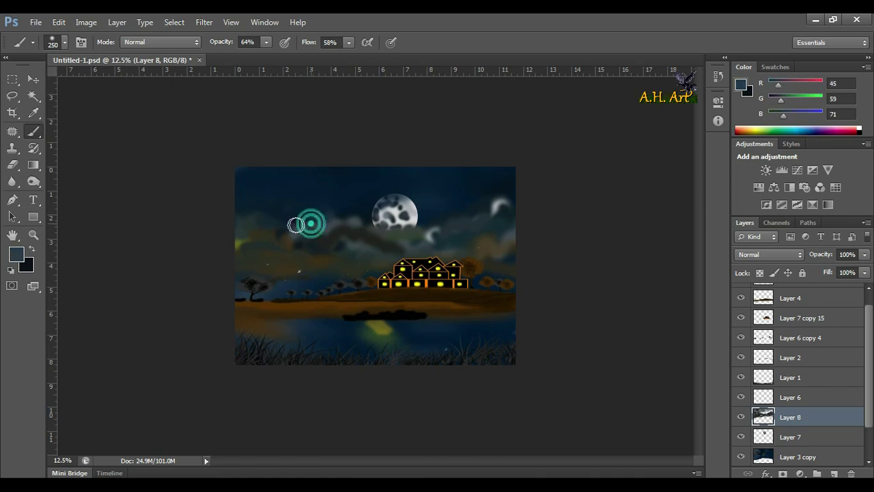
alt+click(501, 215)
drag(441, 230, 360, 235)
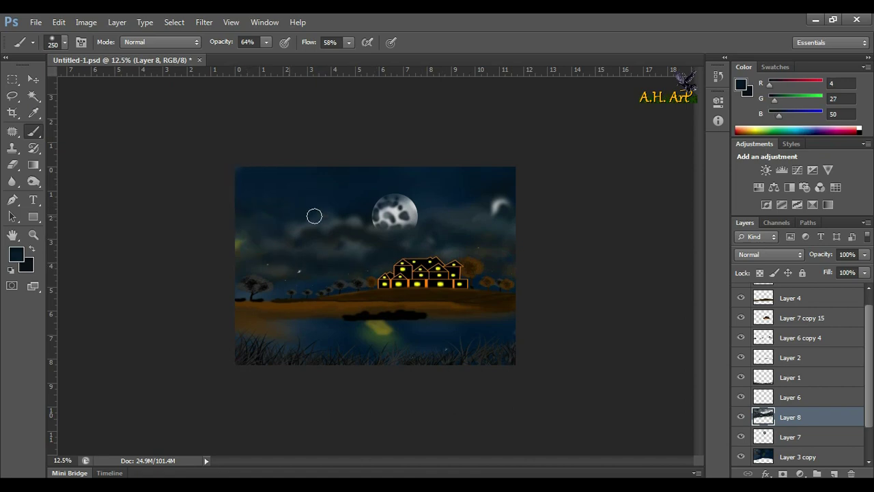
key(e)
right_click(413, 205)
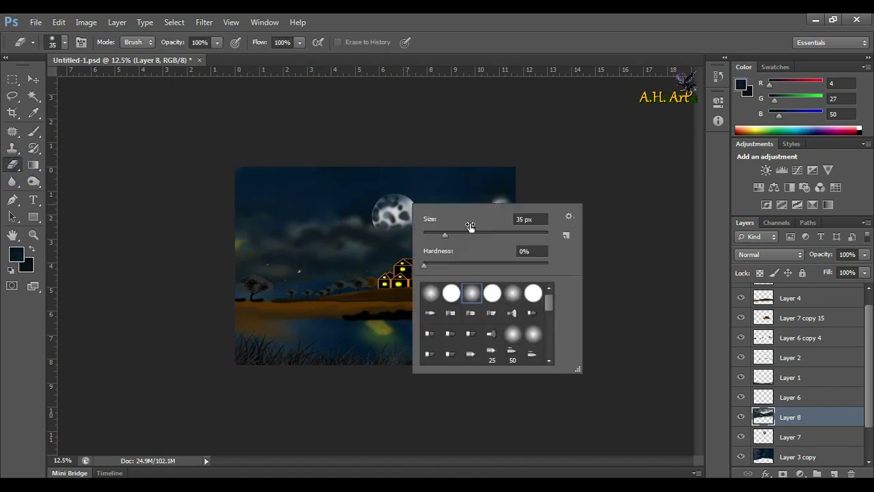
right_click(396, 217)
Step: Paint the black lamp post and its arm with an enlarged brush
key(Return)
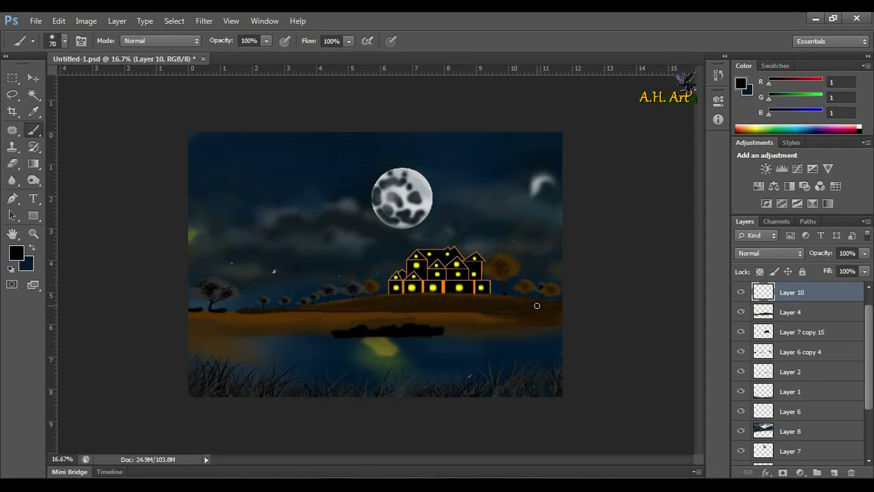
drag(536, 305, 538, 396)
scroll(581, 375, up, 3)
scroll(467, 236, up, 3)
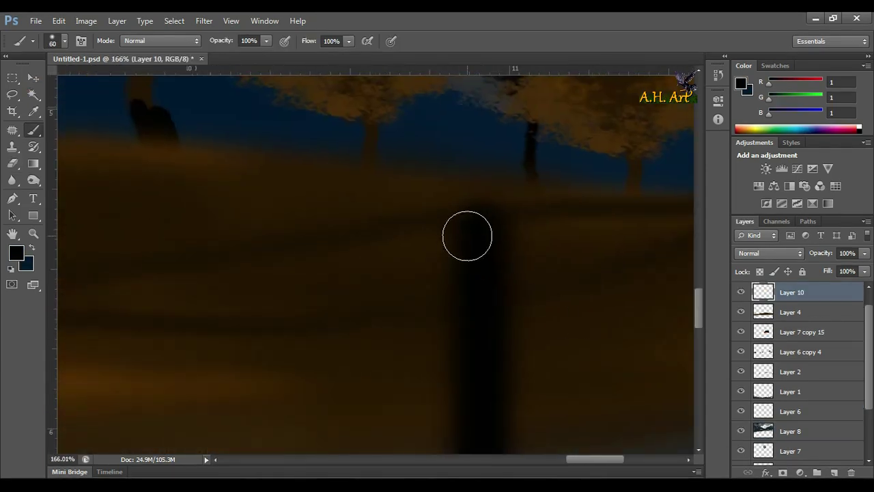
mouse_move(488, 216)
mouse_down()
mouse_move(298, 205)
mouse_move(385, 214)
mouse_move(286, 221)
mouse_move(371, 227)
mouse_up()
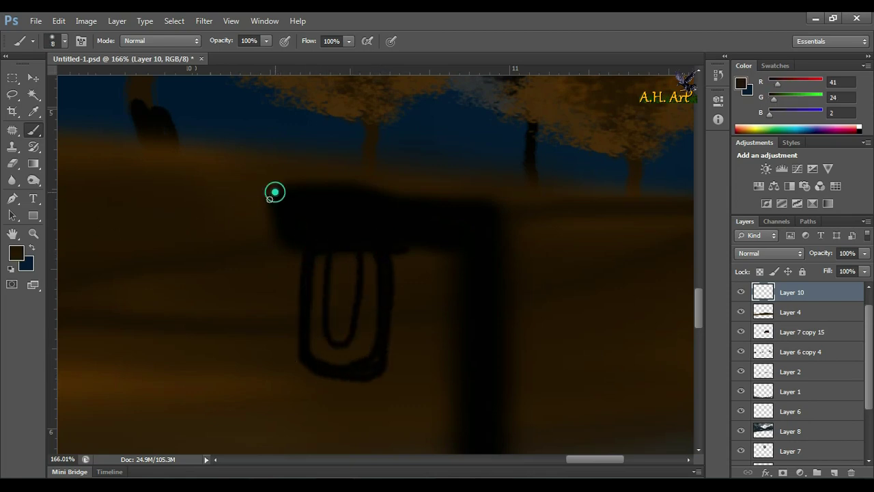
Step: Fill the lantern with olive yellow
click(16, 252)
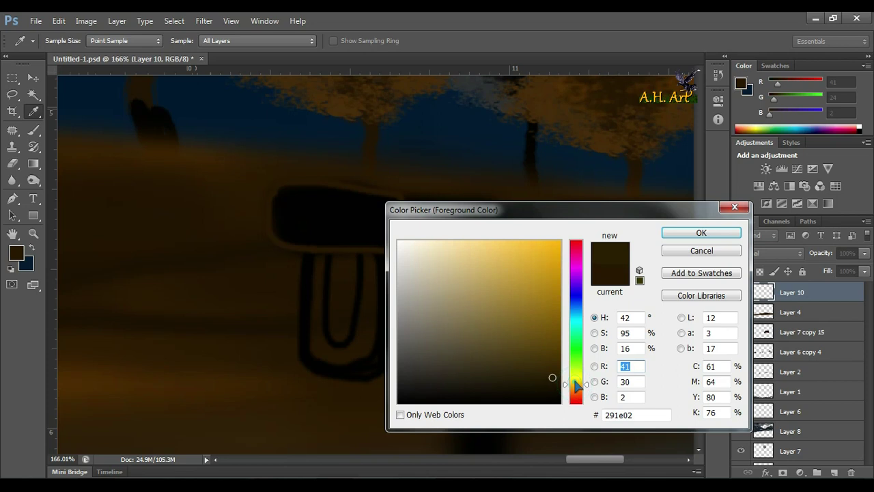
click(555, 319)
click(673, 230)
right_click(345, 229)
key(Escape)
mouse_move(341, 292)
mouse_down()
mouse_move(340, 319)
mouse_move(343, 283)
mouse_up()
key(ctrl+minus)
key(ctrl+minus)
key(ctrl+minus)
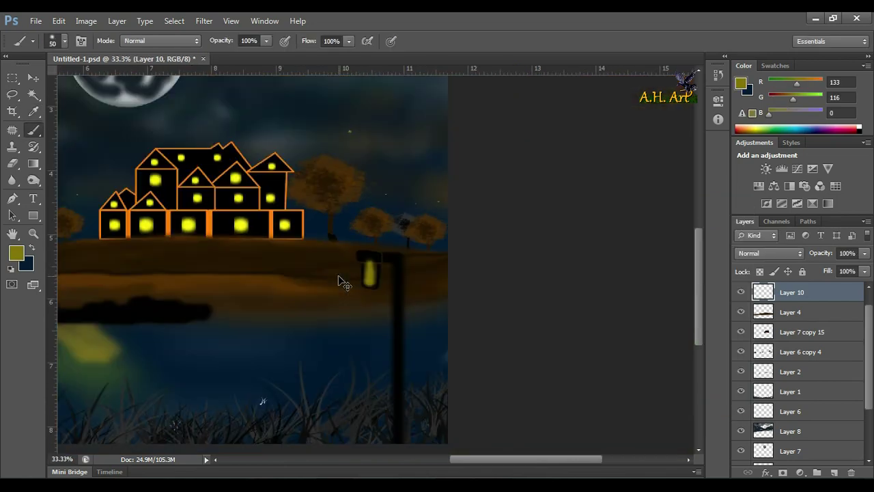
scroll(344, 283, up, 5)
scroll(258, 146, up, 3)
Step: Darken the lantern's sides in black, then spread more olive yellow across it with a size-50 brush
key(bracketleft)
key(bracketleft)
key(bracketleft)
alt+click(257, 139)
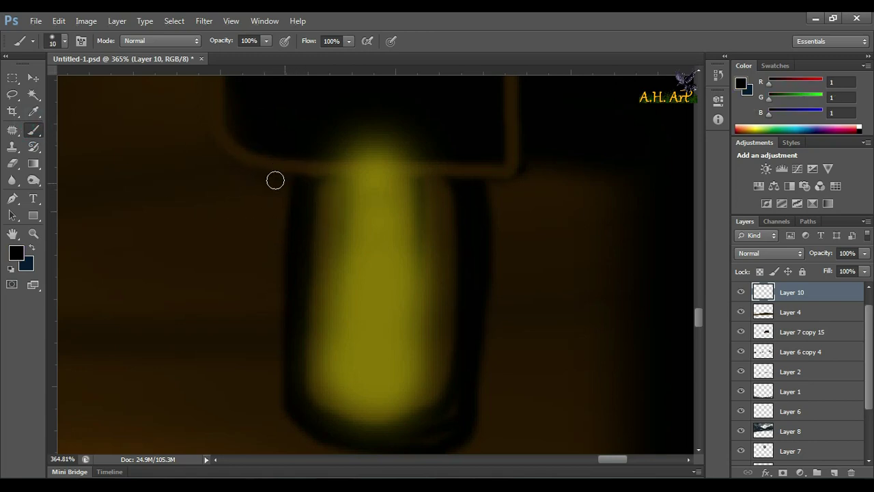
drag(288, 184, 275, 424)
drag(480, 195, 470, 390)
alt+click(376, 228)
key(bracketright)
key(bracketright)
key(bracketright)
mouse_move(437, 249)
mouse_down()
mouse_move(328, 220)
mouse_move(439, 243)
mouse_move(429, 361)
mouse_up()
Step: Warm the lantern centre with dark red at 35% opacity and 26% flow
key(ctrl+minus)
key(ctrl+minus)
key(ctrl+minus)
click(16, 253)
click(574, 242)
click(673, 230)
key(3)
key(5)
key(shift+2)
key(shift+6)
scroll(355, 393, up, 5)
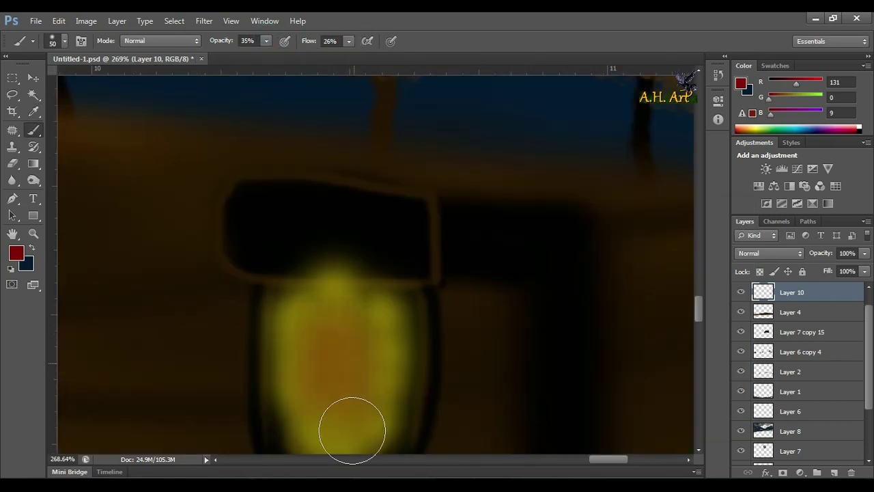
drag(355, 393, 335, 366)
scroll(336, 367, down, 2)
Step: Outline the lantern's left, bottom and right sides in black
drag(335, 273, 328, 307)
scroll(315, 225, down, 4)
drag(271, 213, 322, 261)
alt+click(384, 148)
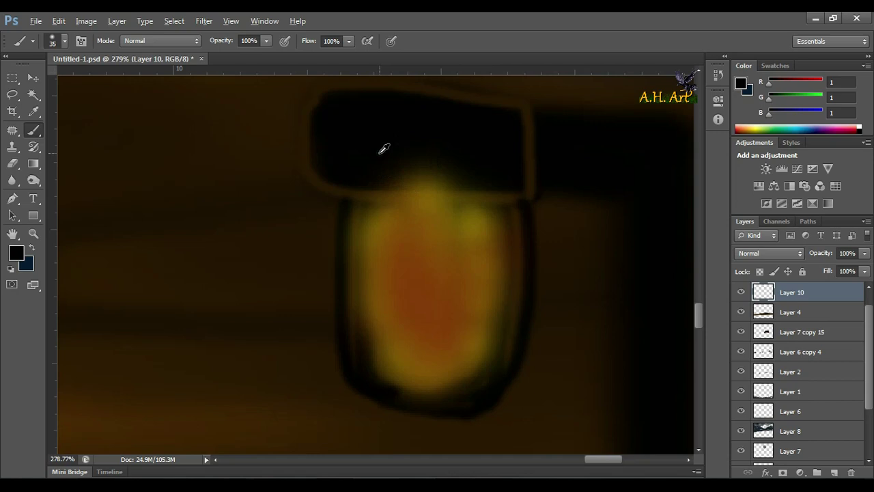
mouse_move(366, 205)
mouse_down()
mouse_move(374, 308)
mouse_move(450, 389)
mouse_up()
drag(486, 208, 468, 361)
scroll(437, 374, down, 5)
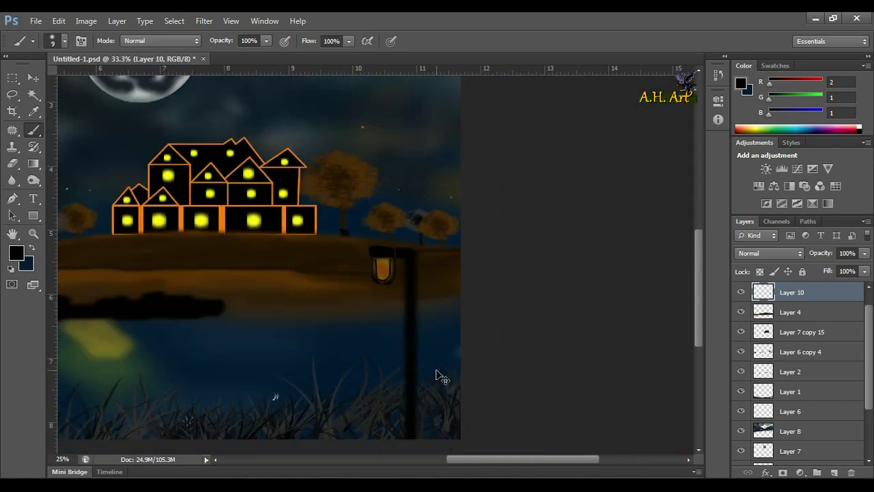
scroll(443, 378, down, 1)
key(ctrl+t)
key(Return)
Step: Scale the lamp post down in several passes and move it onto the hill at the horizon
key(v)
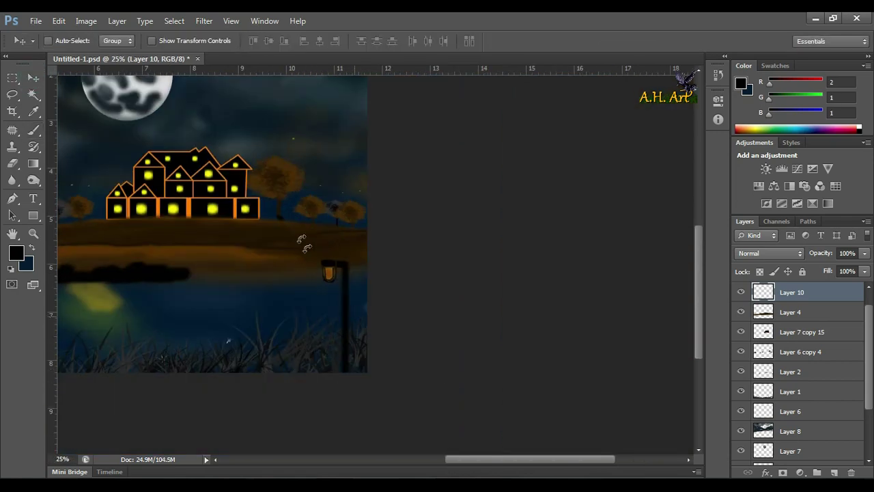
key(ctrl+t)
drag(338, 260, 335, 170)
key(Return)
key(ctrl+t)
key(Return)
drag(341, 287, 350, 161)
key(ctrl+t)
key(Return)
key(ctrl+t)
key(Return)
mouse_move(351, 200)
mouse_down()
mouse_move(364, 214)
mouse_move(250, 204)
mouse_move(521, 261)
mouse_up()
Step: Duplicate the lamp along the hillside and dock the document back as a tab
drag(364, 260, 260, 277)
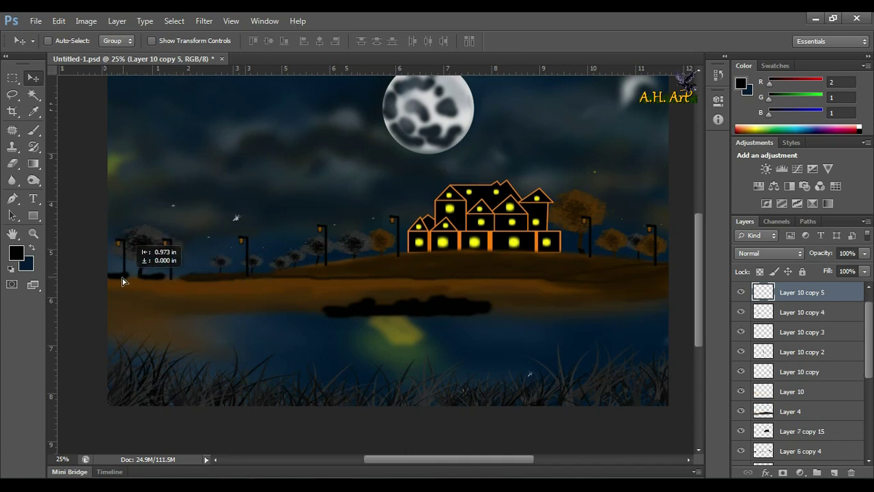
scroll(234, 389, down, 2)
mouse_move(117, 58)
mouse_down()
mouse_move(148, 119)
mouse_move(189, 57)
mouse_move(386, 35)
mouse_up()
click(86, 20)
click(163, 424)
Step: Flatten the image and apply Levels with input values 6, 1.06 and 202, output black 0
key(ctrl+b)
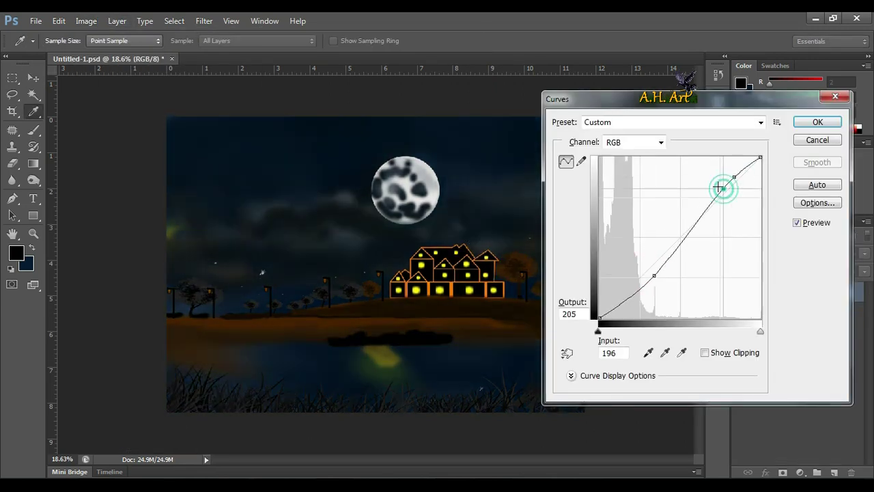
key(ctrl+l)
drag(450, 91, 577, 92)
drag(741, 236, 706, 235)
mouse_move(579, 290)
mouse_down()
mouse_move(589, 290)
mouse_move(578, 290)
mouse_up()
drag(579, 235, 582, 236)
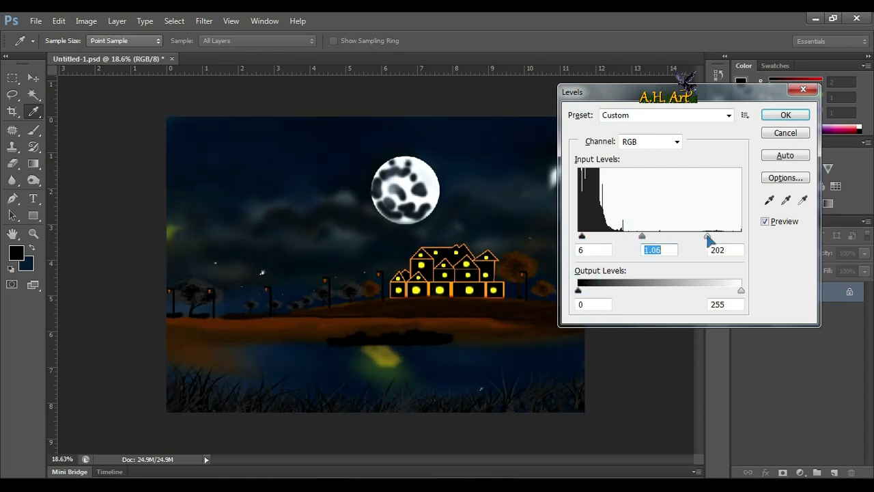
drag(707, 236, 745, 236)
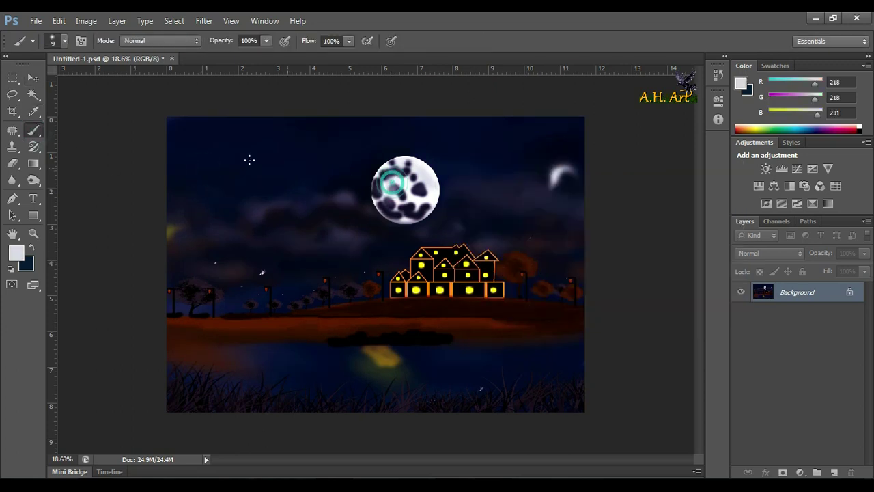
Step: Choose a small brush size for dotting stars
right_click(326, 155)
double_click(366, 269)
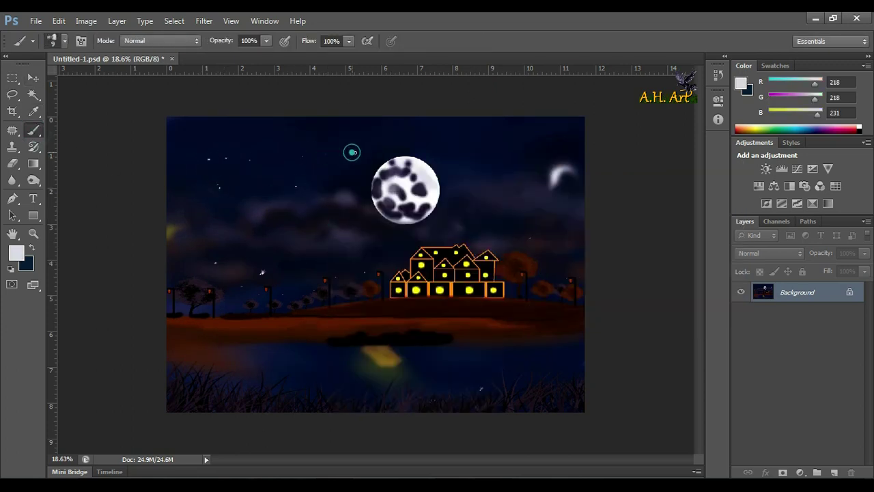